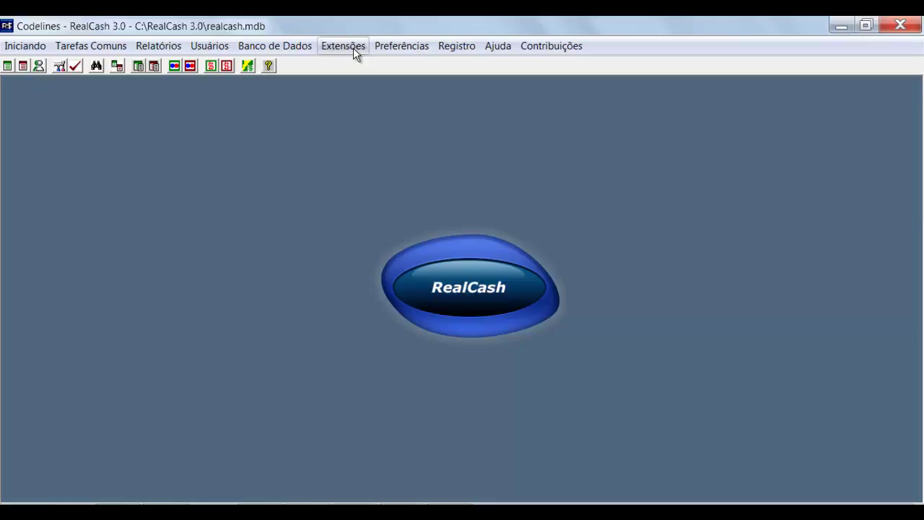
# - Open the Gerador de Relatórios de Lançamentos extension and review the company name and logo used in its reports
pyautogui.click(353, 48)
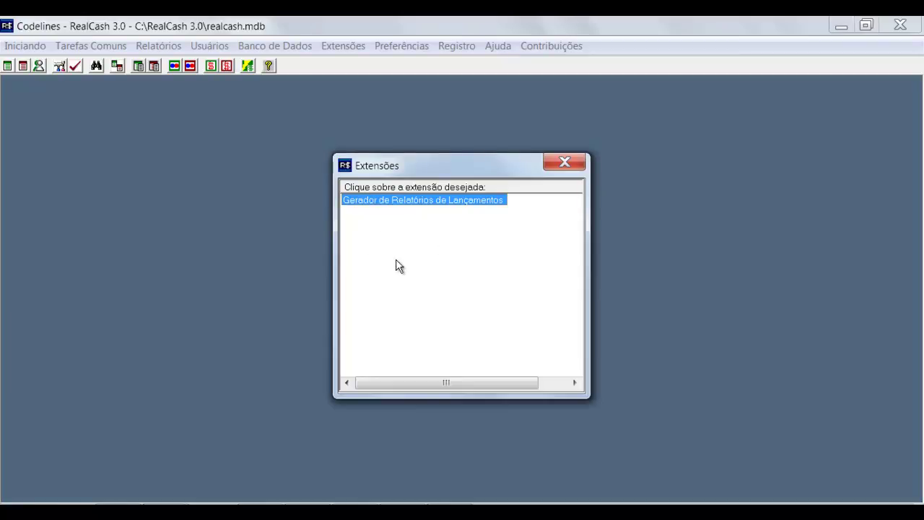
pyautogui.click(375, 201)
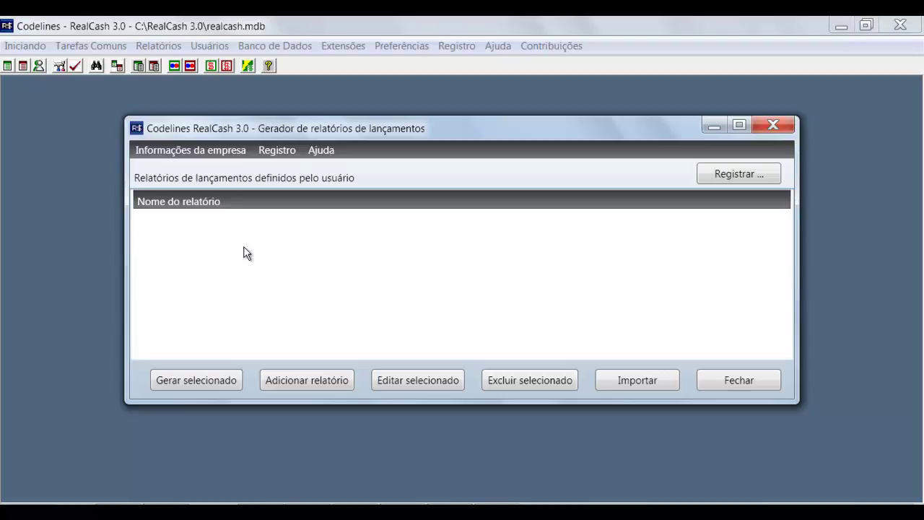
pyautogui.click(184, 148)
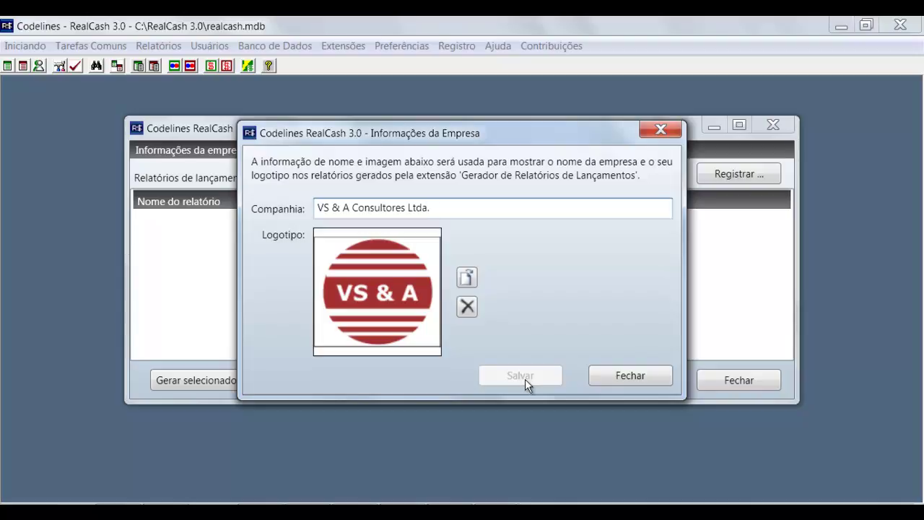
pyautogui.click(610, 382)
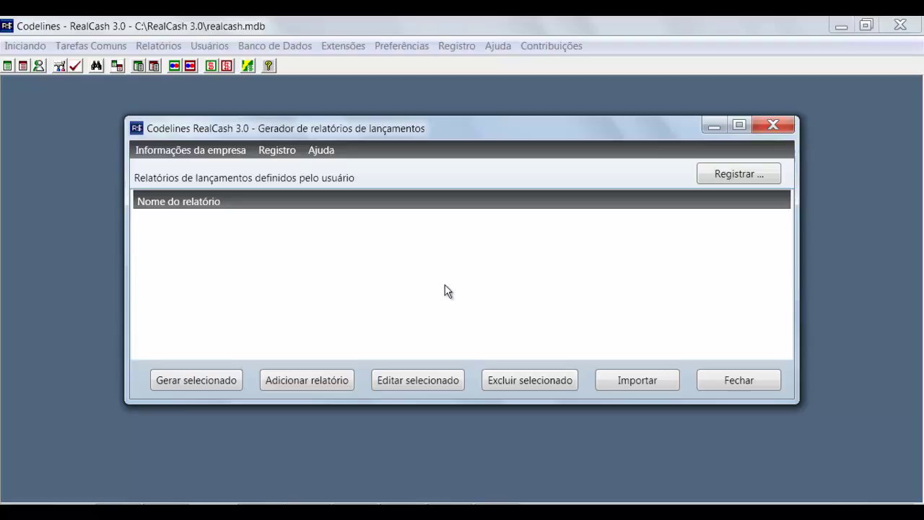
# - Start a new report and include the entry fields from Estado de realização through Login usuário
pyautogui.click(310, 380)
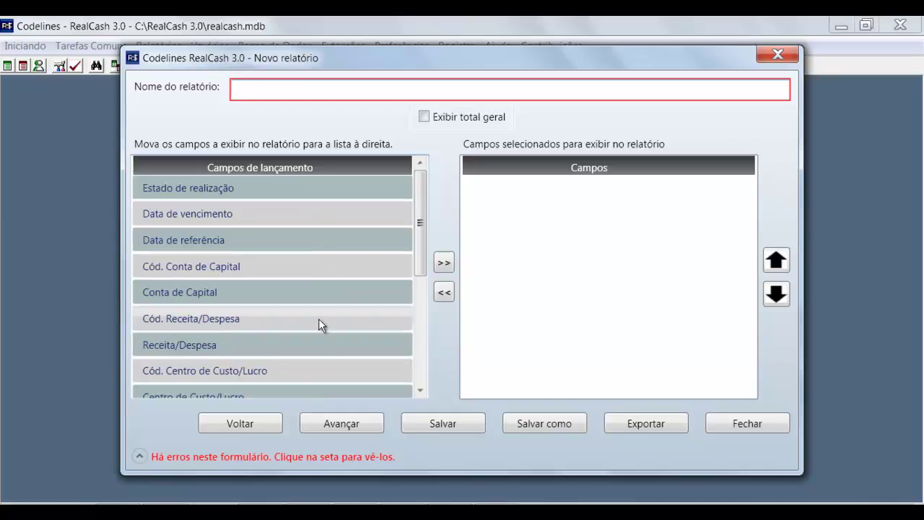
pyautogui.moveTo(426, 227); pyautogui.dragTo(430, 205)
pyautogui.click(385, 189)
pyautogui.moveTo(417, 230); pyautogui.dragTo(421, 352)
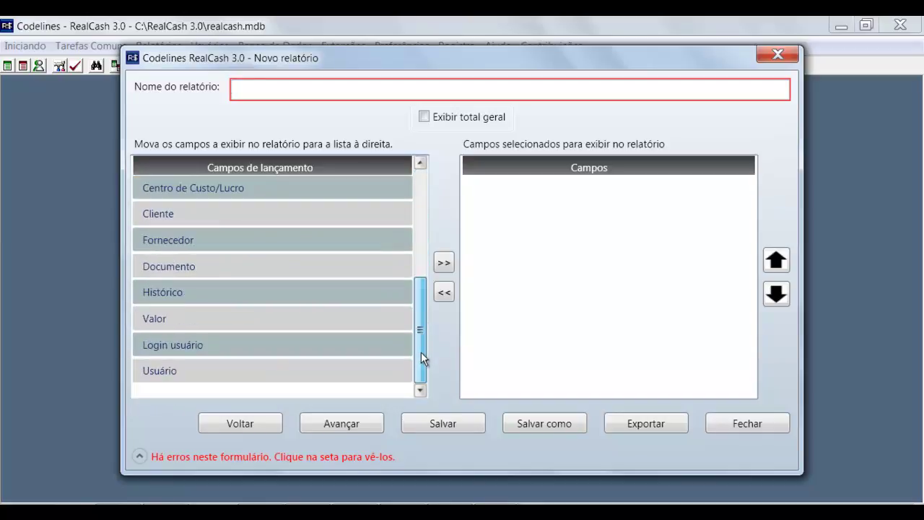
pyautogui.keyDown('shift'); pyautogui.click(384, 346); pyautogui.keyUp('shift')
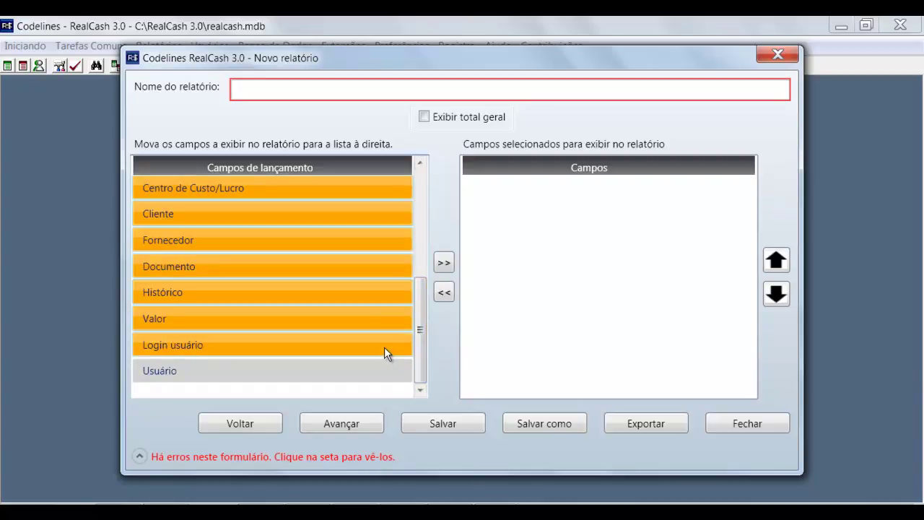
pyautogui.click(444, 262)
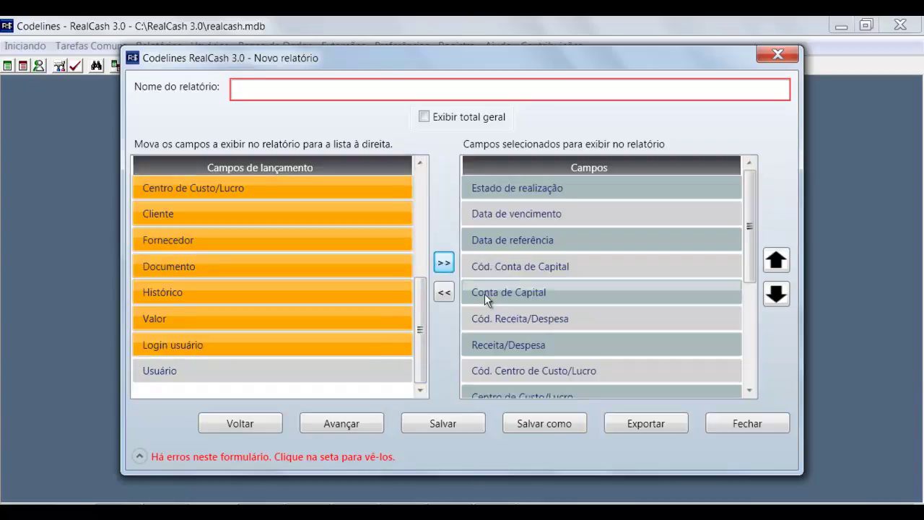
# - Remove Cód. Conta de Capital, Cód. Receita/Despesa and Cód. Centro de Custo/Lucro from the report's selected fields
pyautogui.click(498, 266)
pyautogui.keyDown('ctrl'); pyautogui.click(506, 318); pyautogui.keyUp('ctrl')
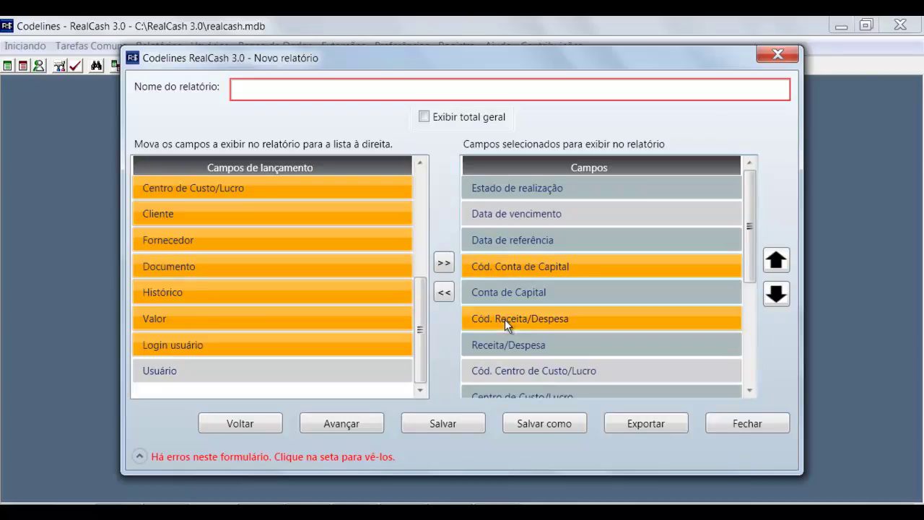
pyautogui.keyDown('ctrl'); pyautogui.click(486, 370); pyautogui.keyUp('ctrl')
pyautogui.click(444, 293)
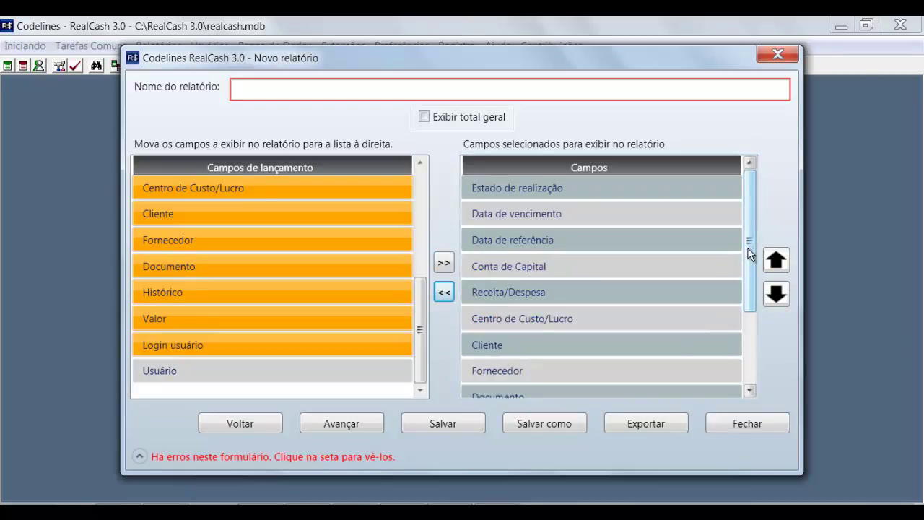
pyautogui.moveTo(749, 254)
pyautogui.mouseDown()
pyautogui.moveTo(743, 336)
pyautogui.moveTo(749, 253)
pyautogui.mouseUp()
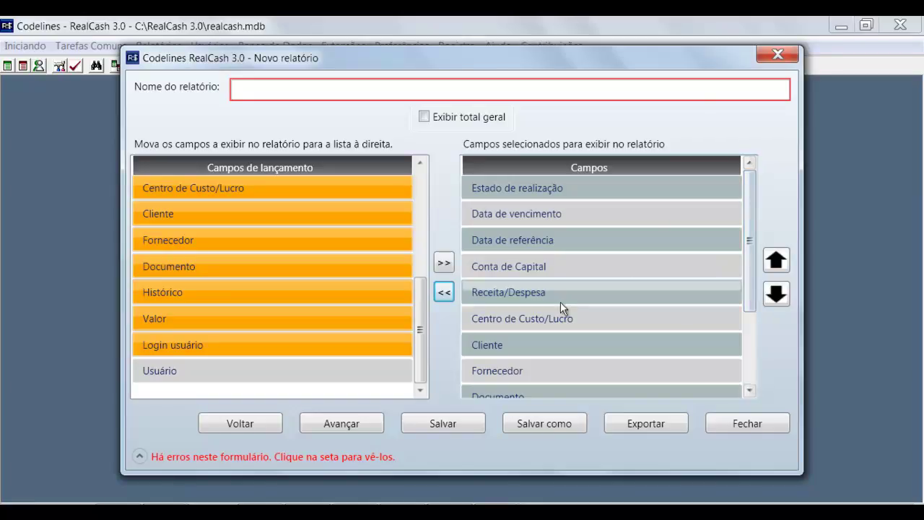
# - Group the report by Receita/Despesa and, as the second level, by Centro de Custo/Lucro
pyautogui.click(368, 421)
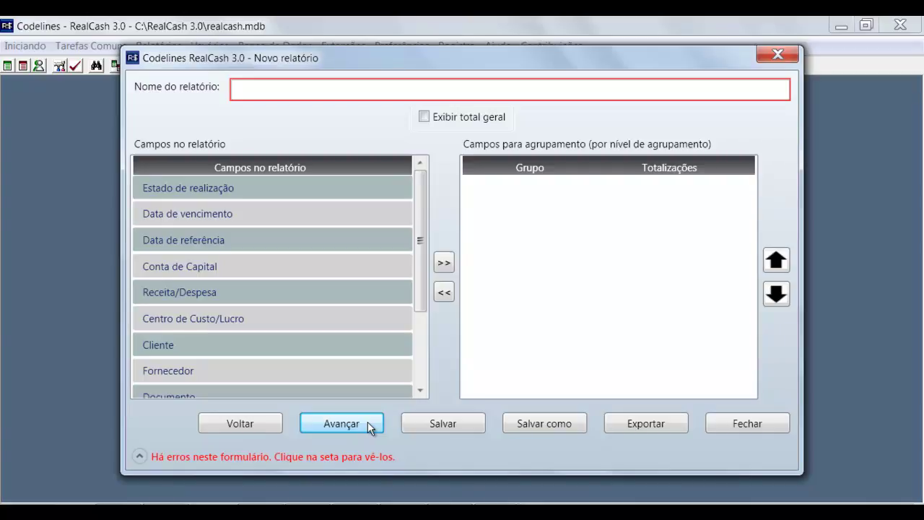
pyautogui.click(372, 294)
pyautogui.click(443, 263)
pyautogui.click(537, 190)
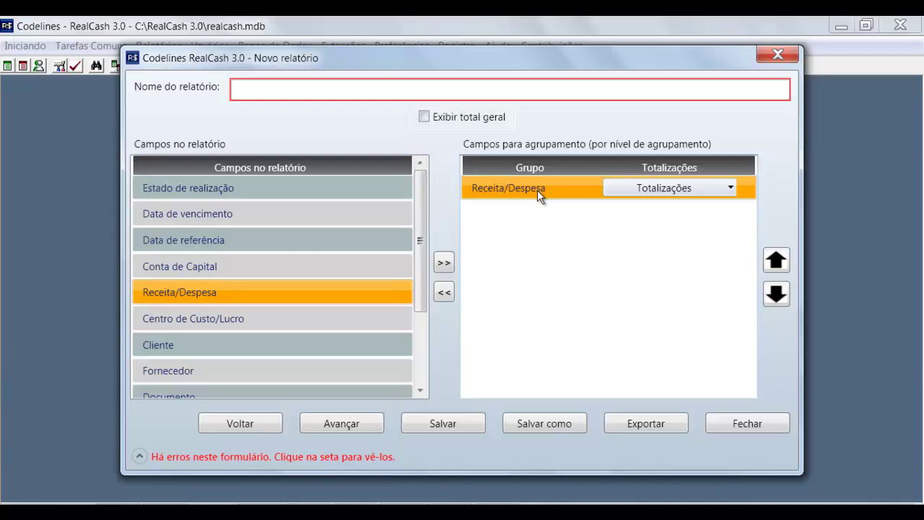
pyautogui.click(331, 321)
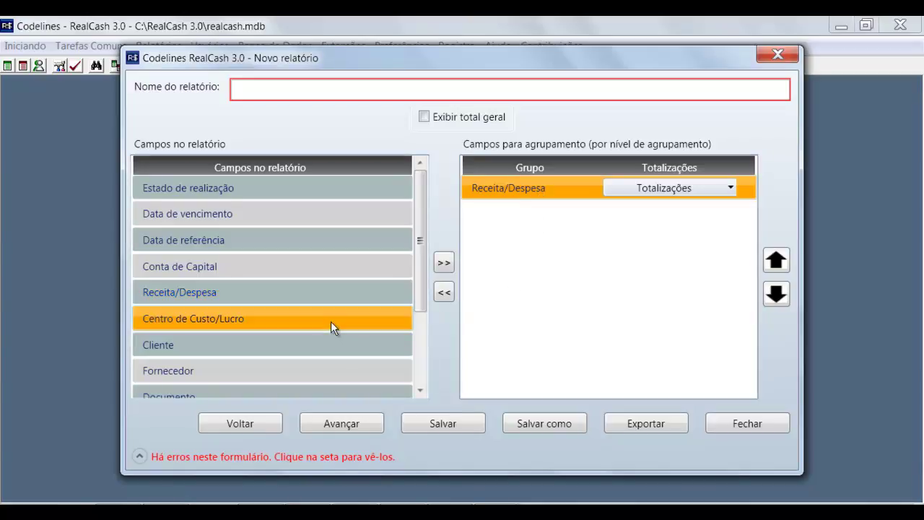
pyautogui.click(440, 263)
pyautogui.click(515, 217)
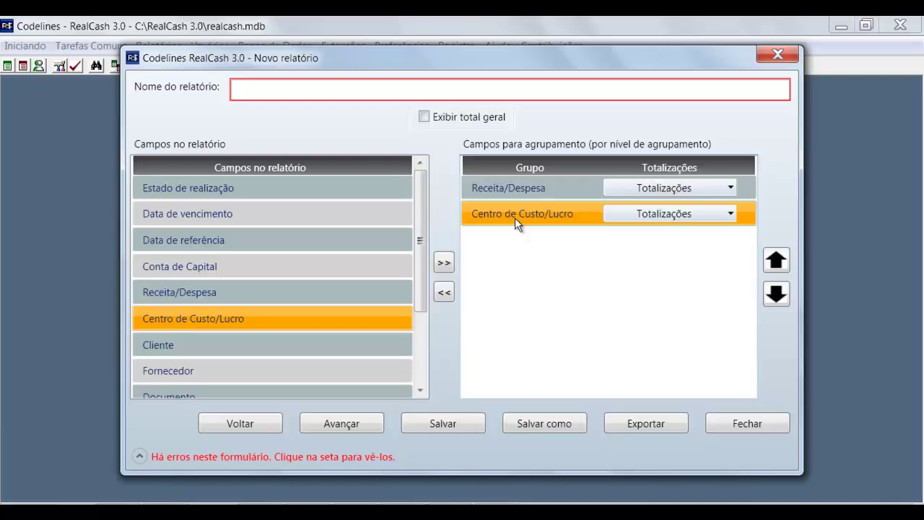
# - Add Média, Contagem, Máximo and Mínimo to the totals of the Centro de Custo/Lucro group
pyautogui.click(731, 214)
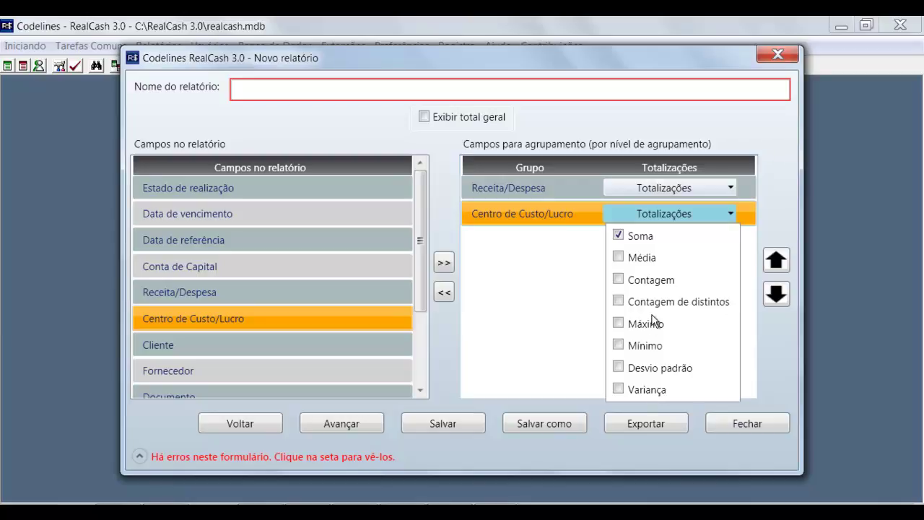
pyautogui.click(619, 259)
pyautogui.click(619, 280)
pyautogui.click(619, 323)
pyautogui.click(619, 345)
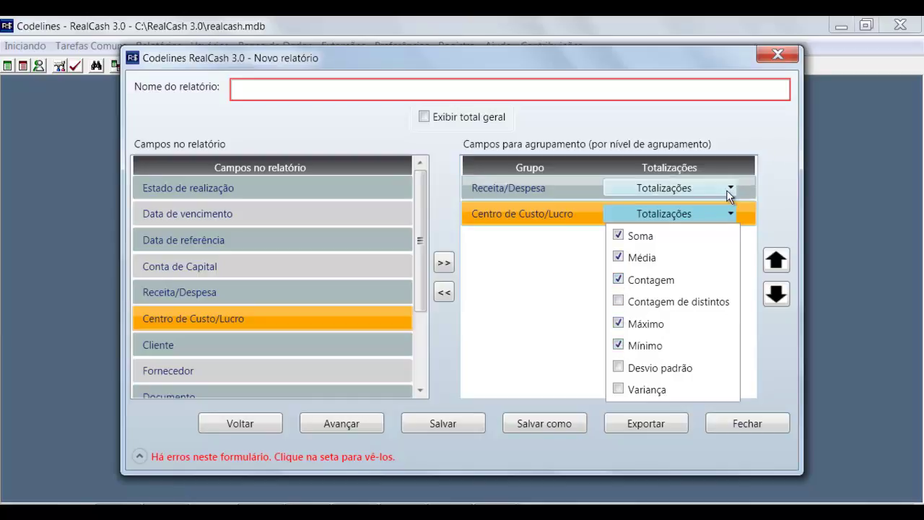
# - Add Média, Contagem, Máximo and Mínimo to the totals of the Receita/Despesa group
pyautogui.click(729, 190)
pyautogui.click(728, 187)
pyautogui.click(661, 210)
pyautogui.click(619, 231)
pyautogui.click(619, 254)
pyautogui.click(618, 297)
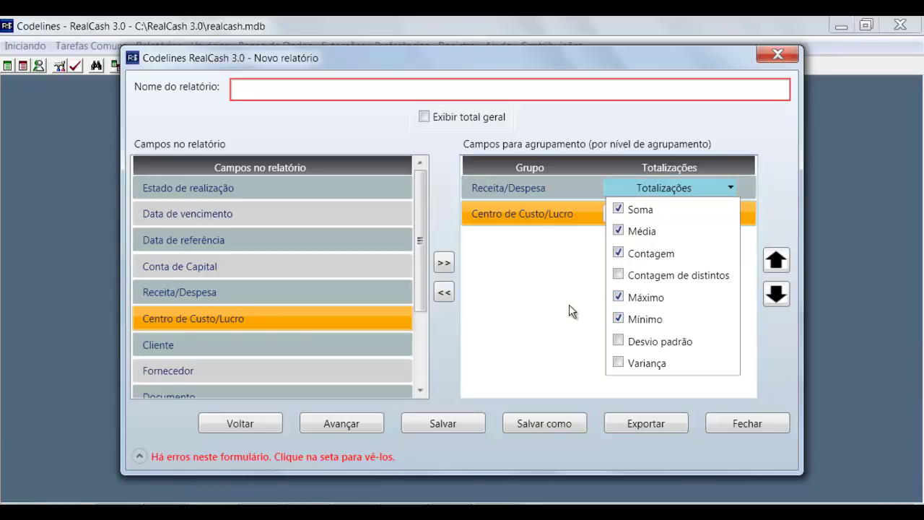
# - Enable the report's grand total and add Média, Contagem, Máximo and Mínimo to it
pyautogui.click(425, 117)
pyautogui.click(425, 117)
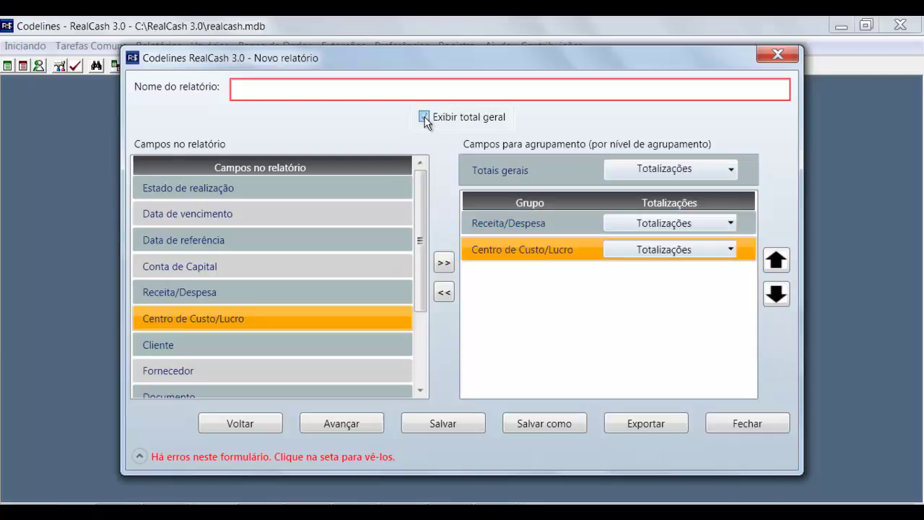
pyautogui.click(730, 170)
pyautogui.click(620, 216)
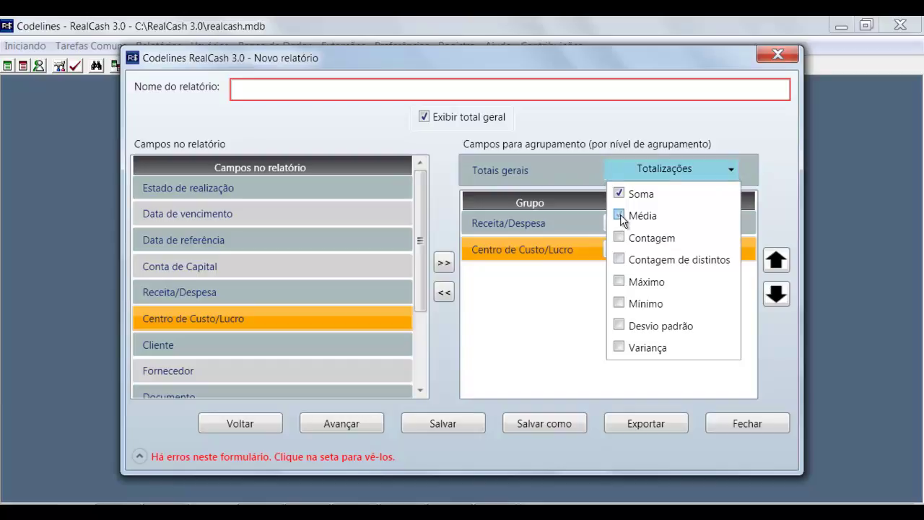
pyautogui.click(619, 239)
pyautogui.click(619, 283)
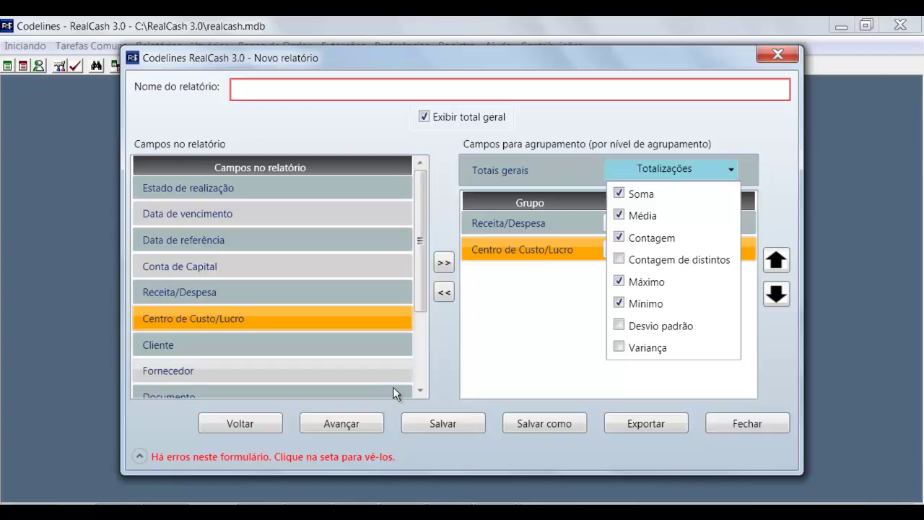
pyautogui.click(357, 426)
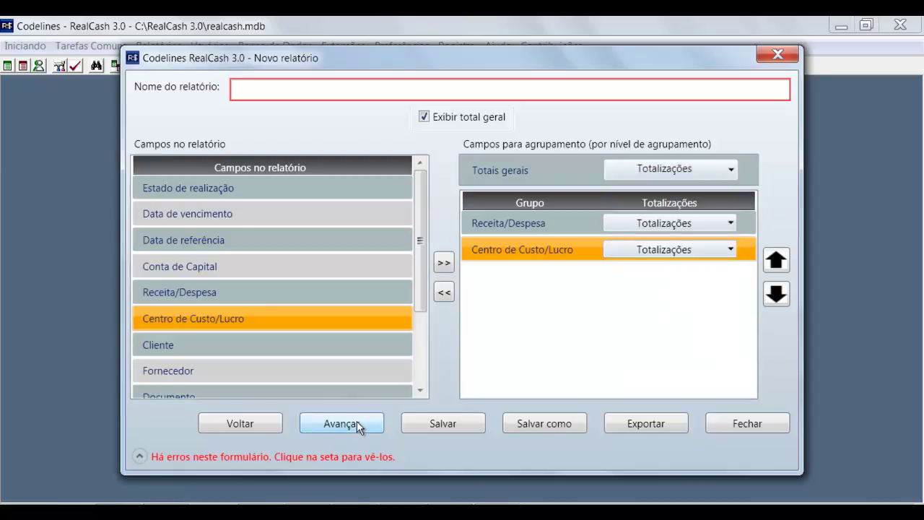
# - Sort the report data by Receita/Despesa, Centro de Custo/Lucro and Data de vencimento, all in ascending order
pyautogui.click(356, 423)
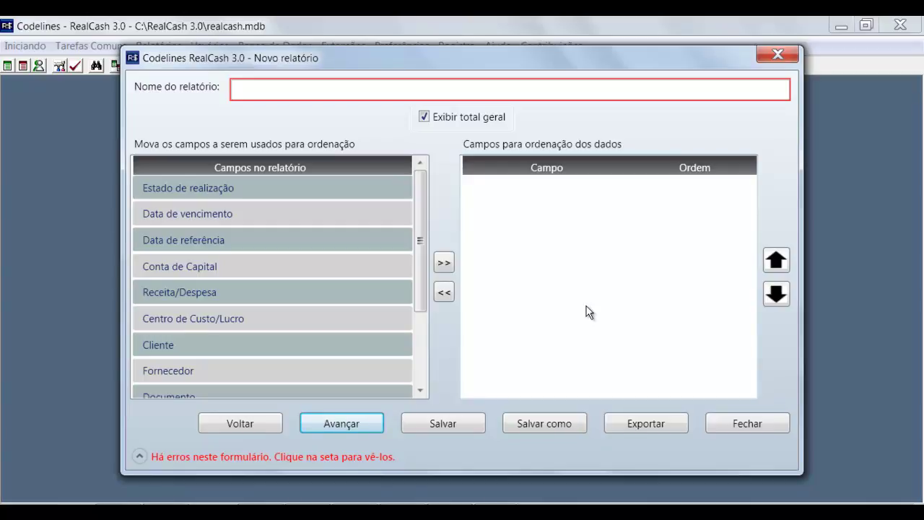
pyautogui.click(372, 292)
pyautogui.keyDown('ctrl'); pyautogui.click(369, 318); pyautogui.keyUp('ctrl')
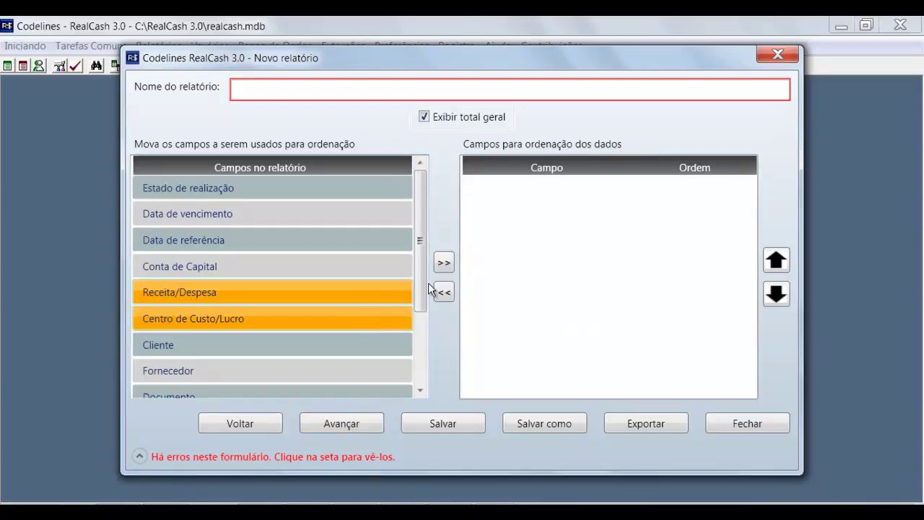
pyautogui.click(442, 264)
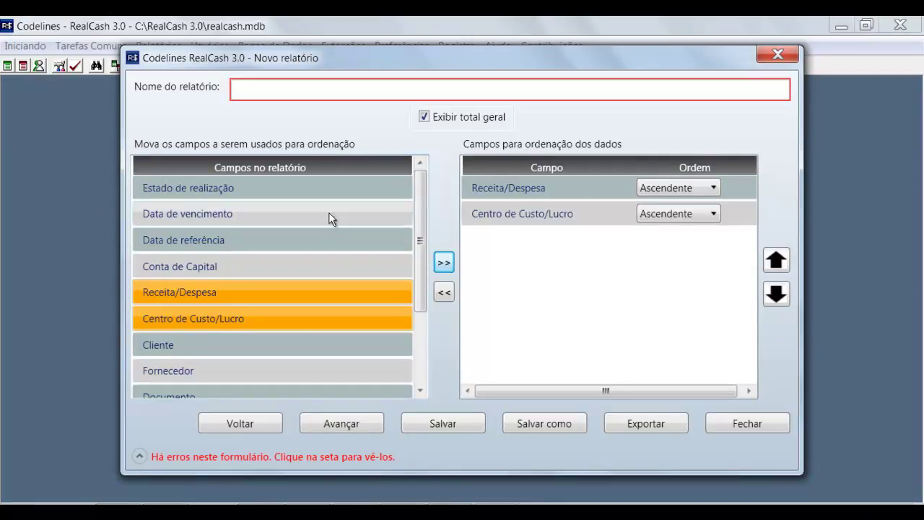
pyautogui.click(329, 214)
pyautogui.click(450, 263)
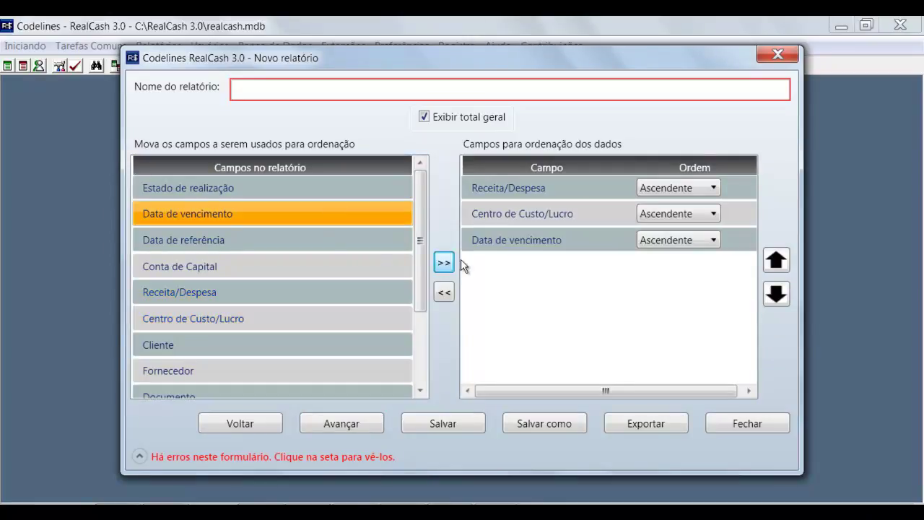
pyautogui.click(530, 241)
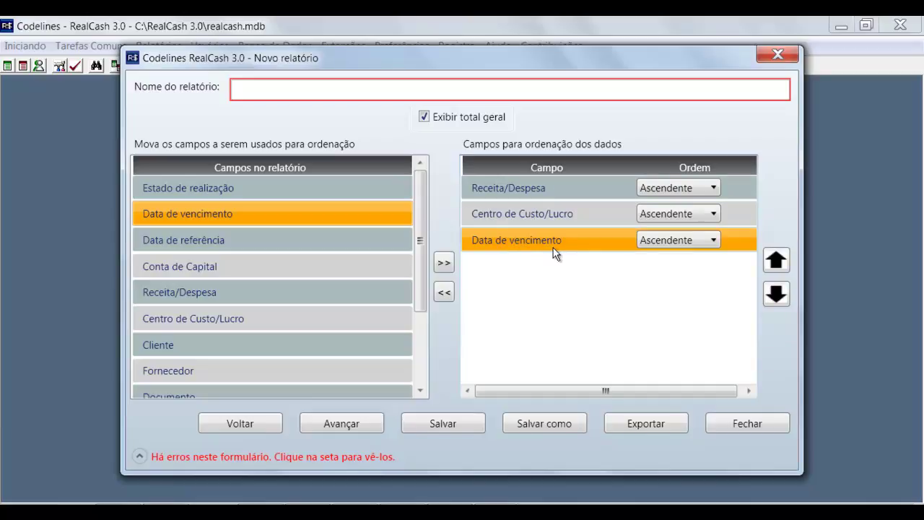
# - Set the report's group text background to dark green and the field title background to light green
pyautogui.click(369, 424)
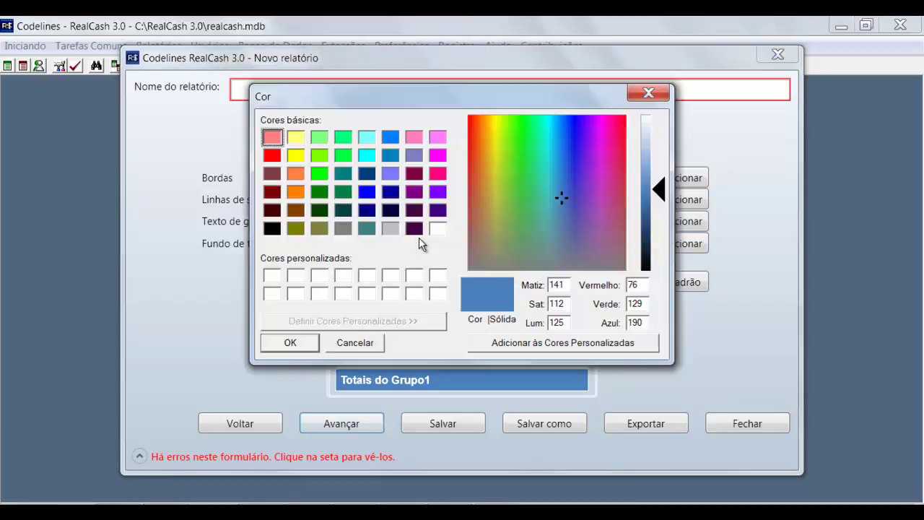
pyautogui.click(419, 239)
pyautogui.click(320, 193)
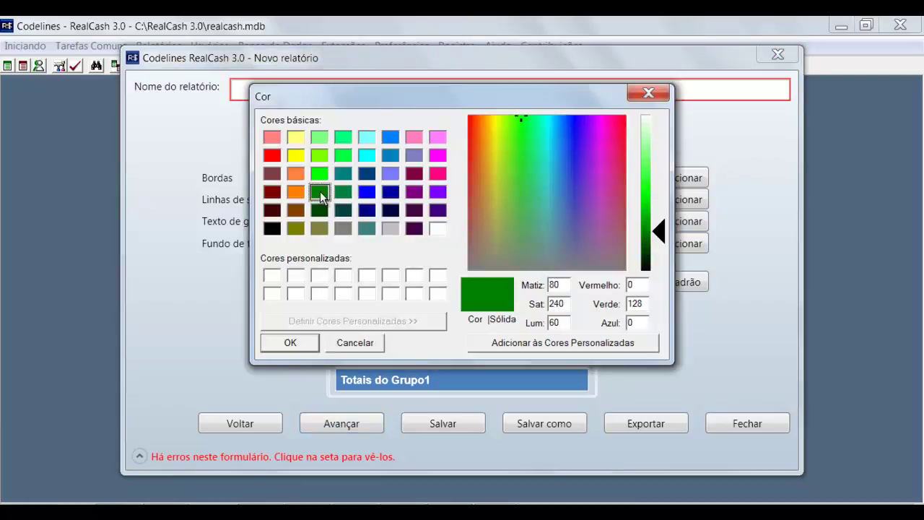
pyautogui.click(291, 342)
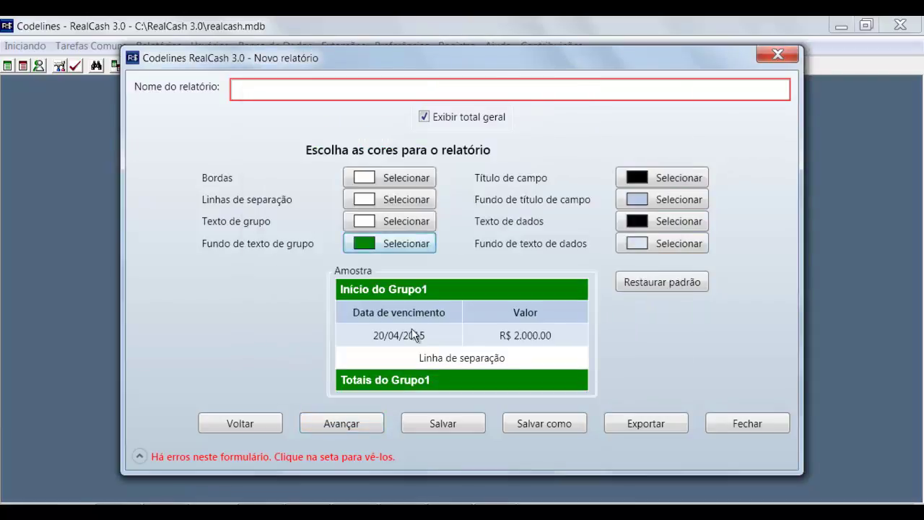
pyautogui.click(683, 200)
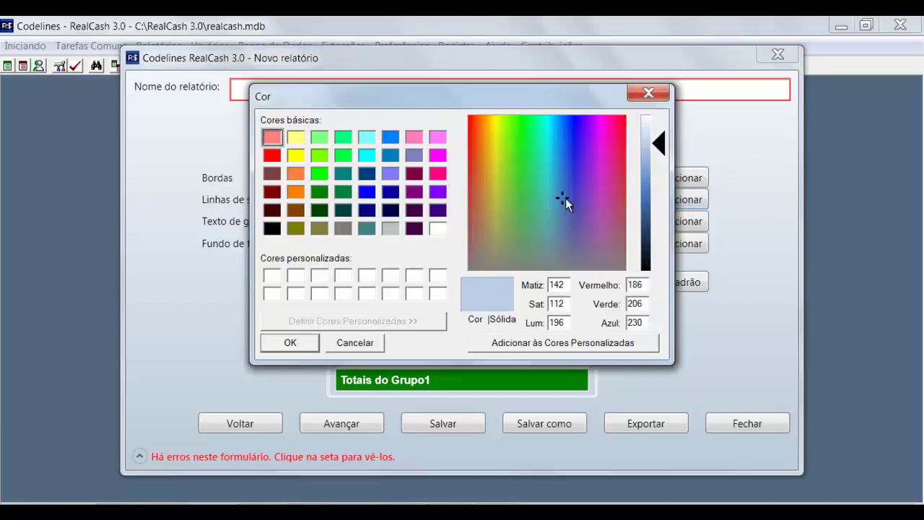
pyautogui.click(322, 137)
pyautogui.click(290, 343)
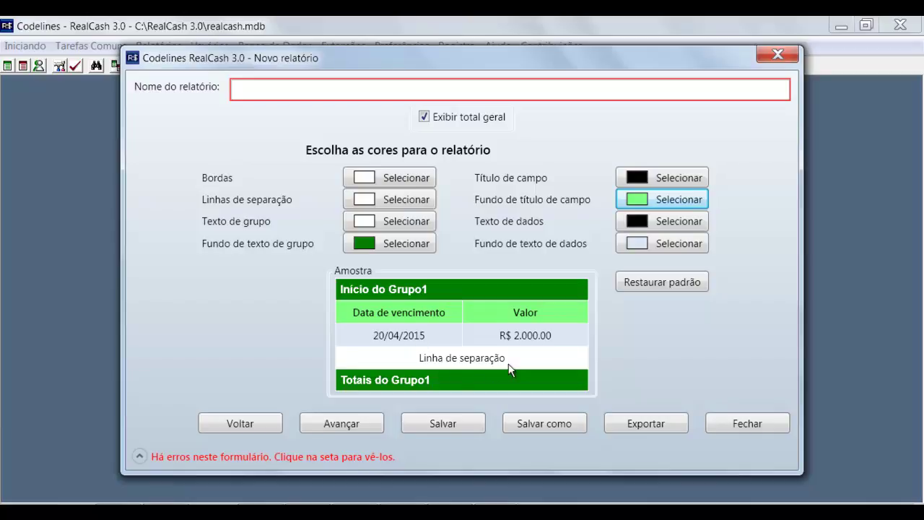
# - Restore the report's default colours and name the report "Relatório"
pyautogui.click(665, 283)
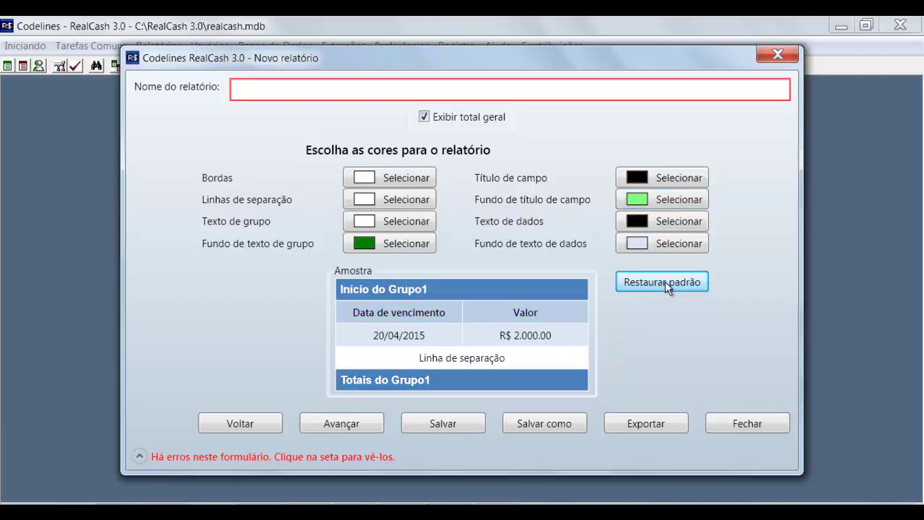
pyautogui.click(397, 91)
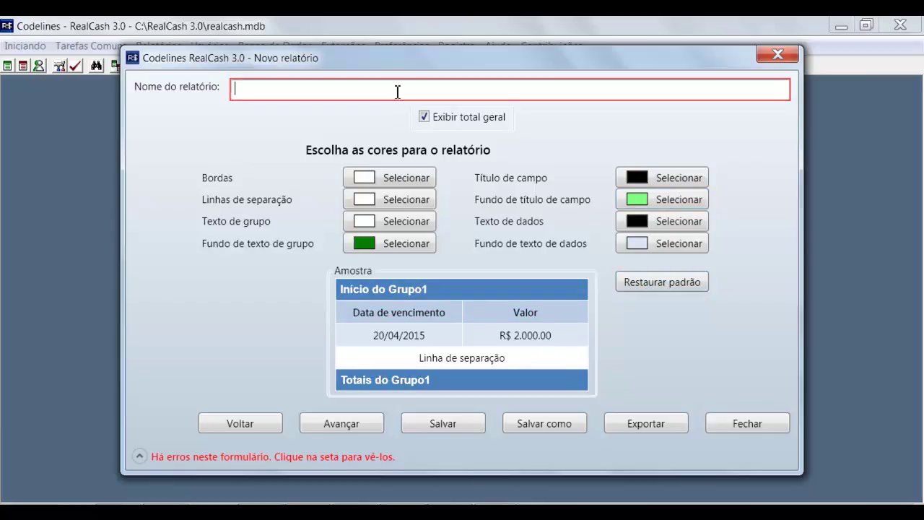
pyautogui.write('Relatório')
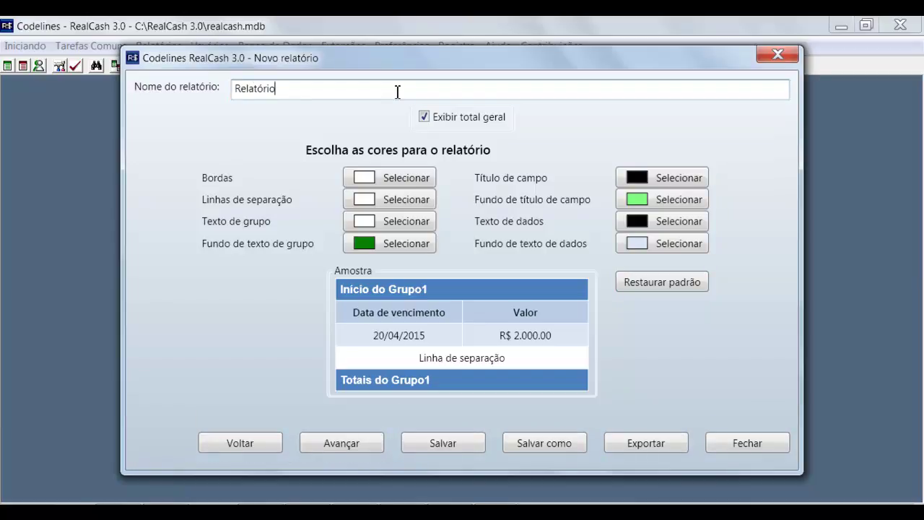
# - Complete the report name as "Relatório de Testes", save the report and close its editor
pyautogui.write(' de Testes')
pyautogui.click(452, 441)
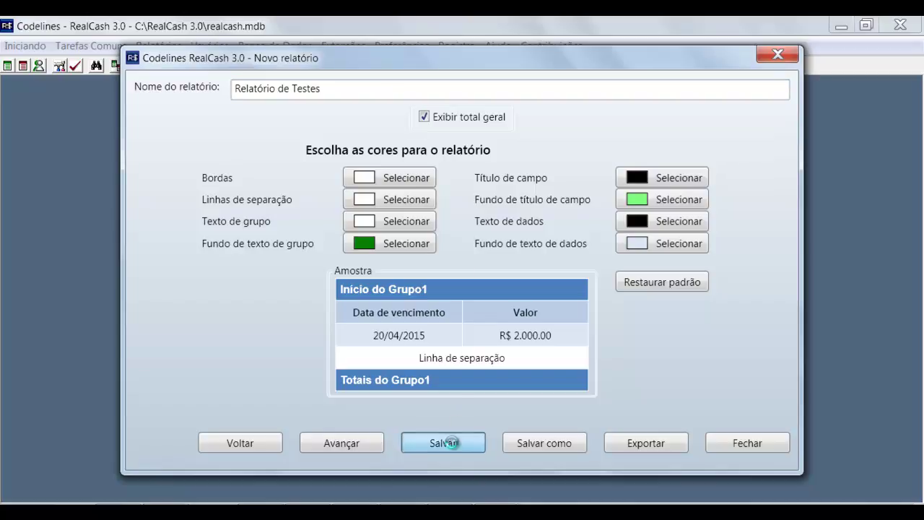
pyautogui.click(525, 330)
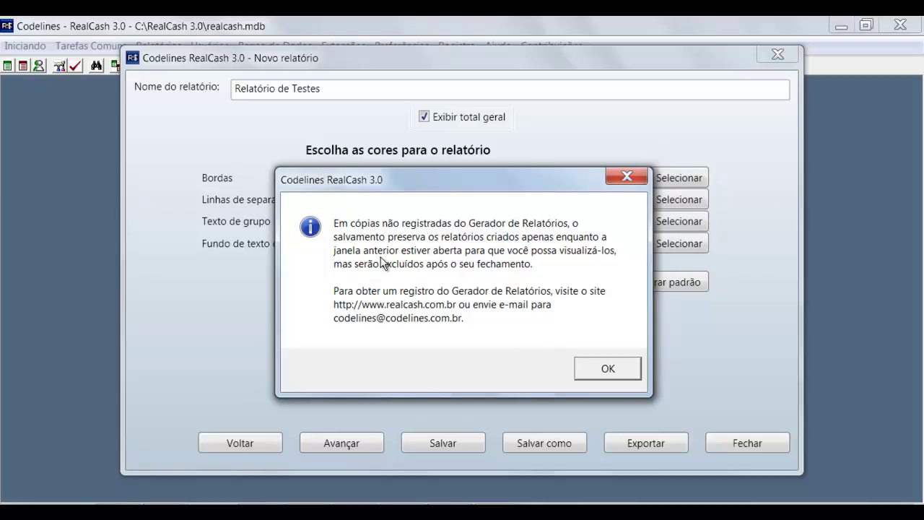
pyautogui.click(587, 373)
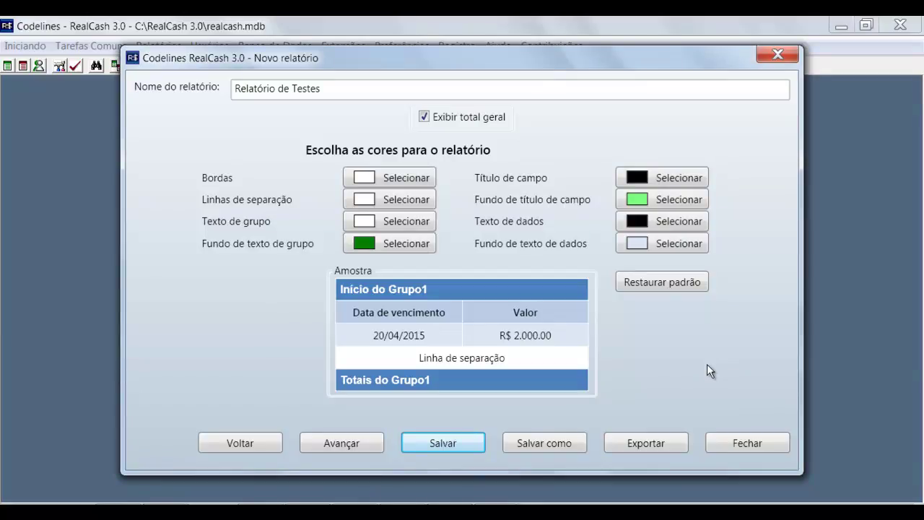
pyautogui.click(740, 443)
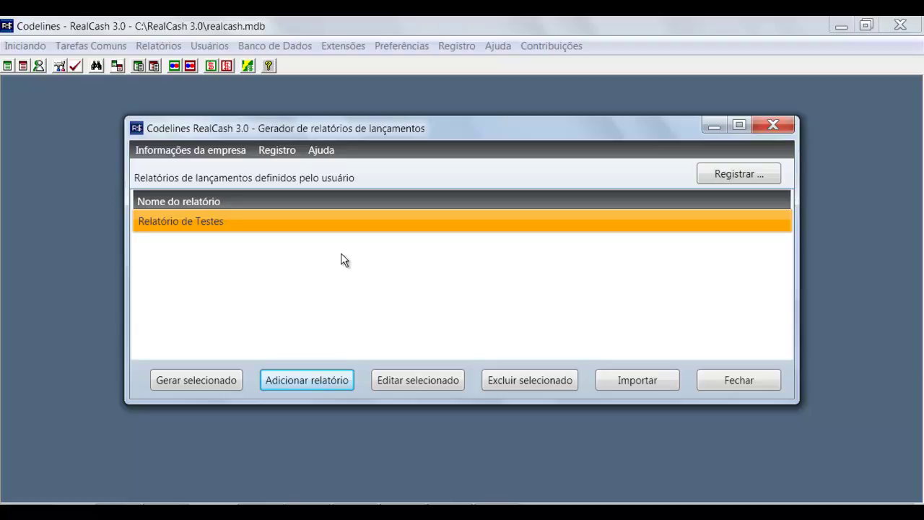
# - Start generating Relatório de Testes and look through its optional criteria, from capital accounts to suppliers
pyautogui.click(341, 226)
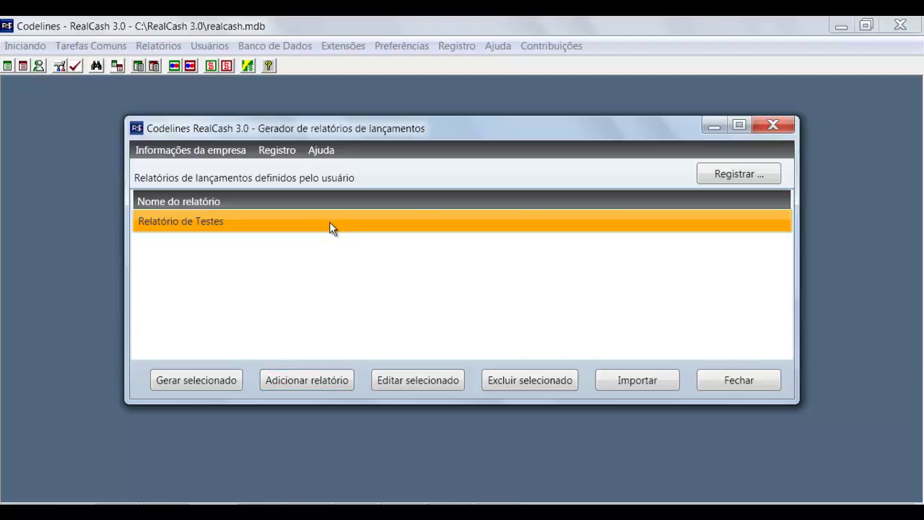
pyautogui.click(196, 380)
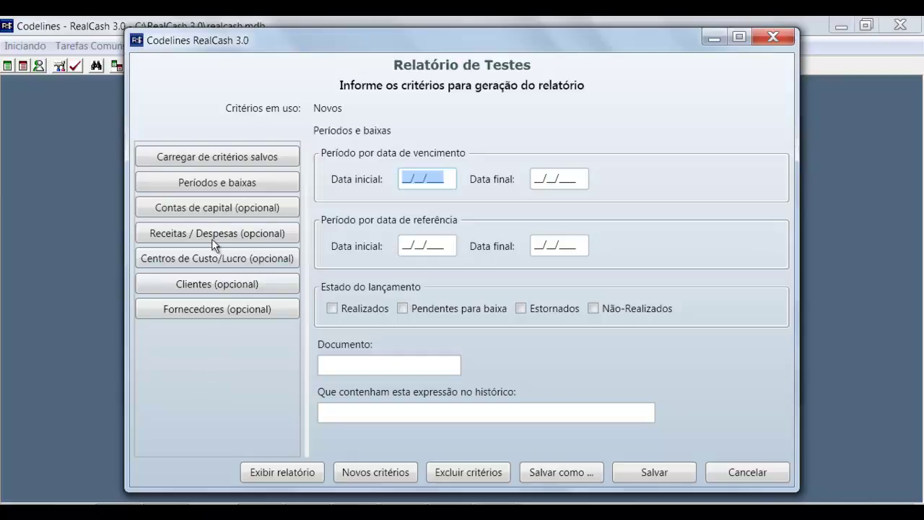
pyautogui.click(205, 209)
pyautogui.click(205, 231)
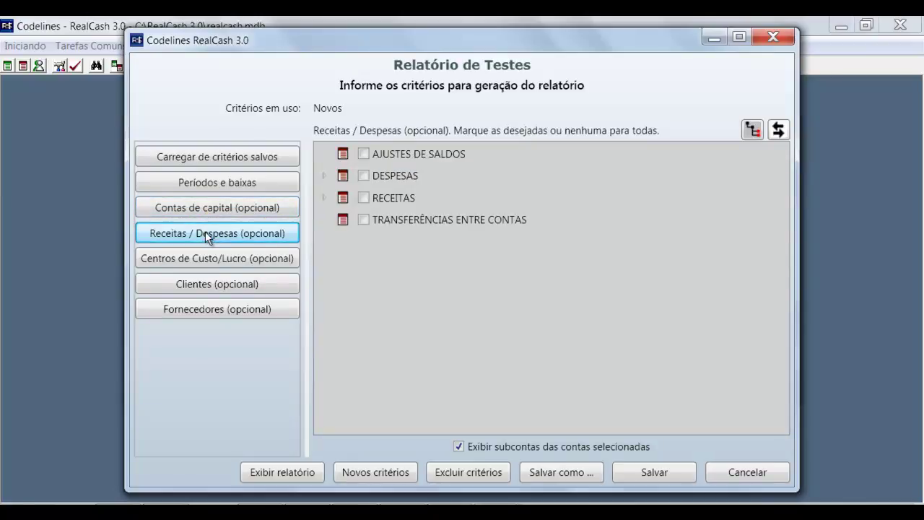
pyautogui.click(209, 261)
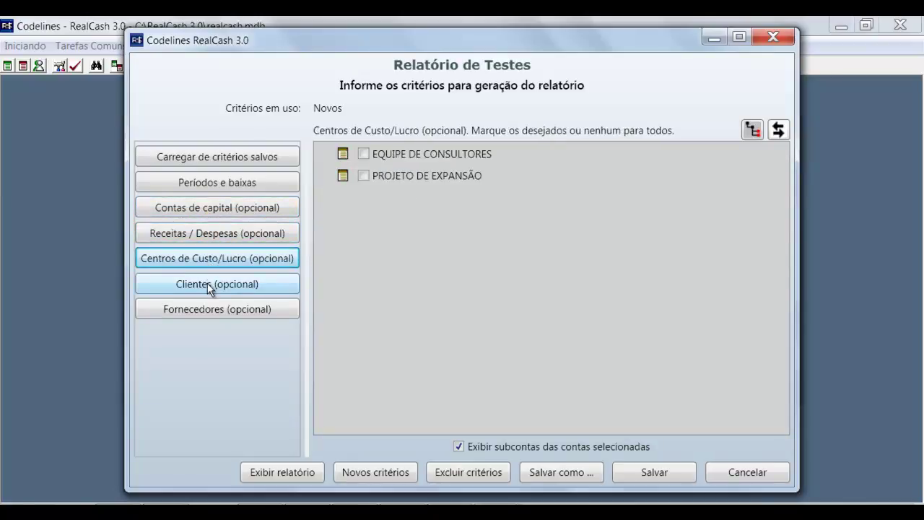
pyautogui.click(208, 284)
pyautogui.click(206, 308)
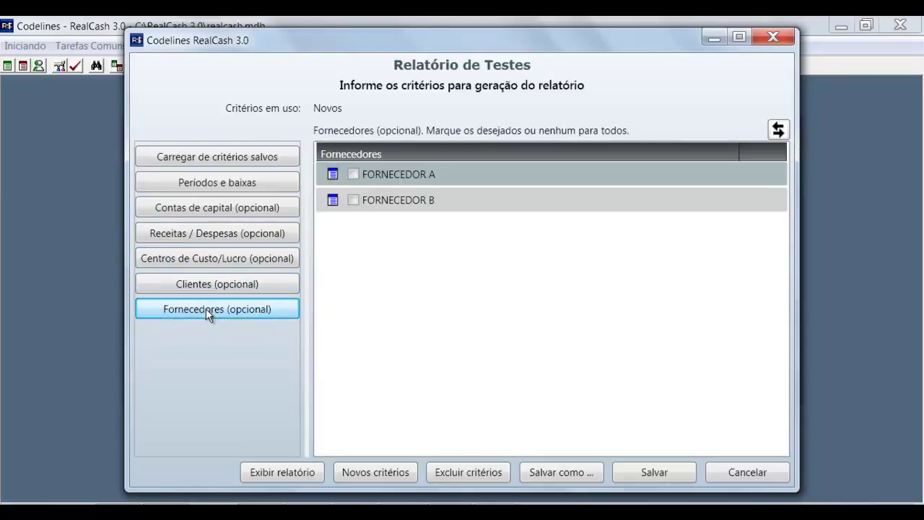
# - In the Receitas / Despesas criteria, select every item except AJUSTES DE SALDOS by marking it and inverting the selection
pyautogui.click(200, 231)
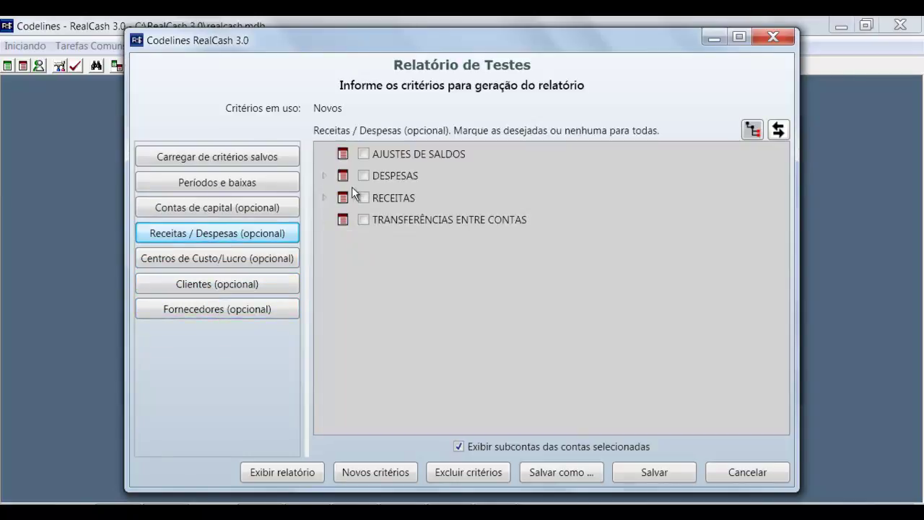
pyautogui.click(363, 154)
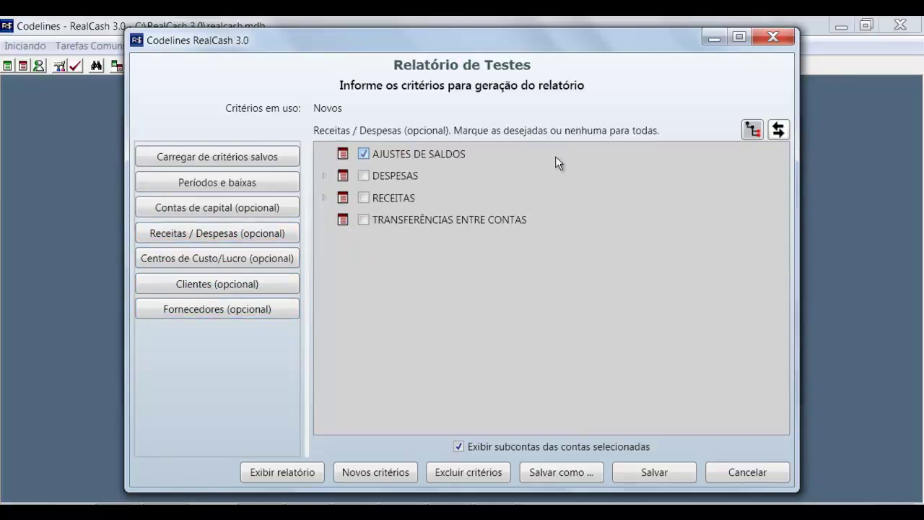
pyautogui.click(779, 130)
# - Save the criteria as "Sem Ajustes de Saldos" with the description "Lançamentos sem ajustes de saldos"
pyautogui.click(670, 478)
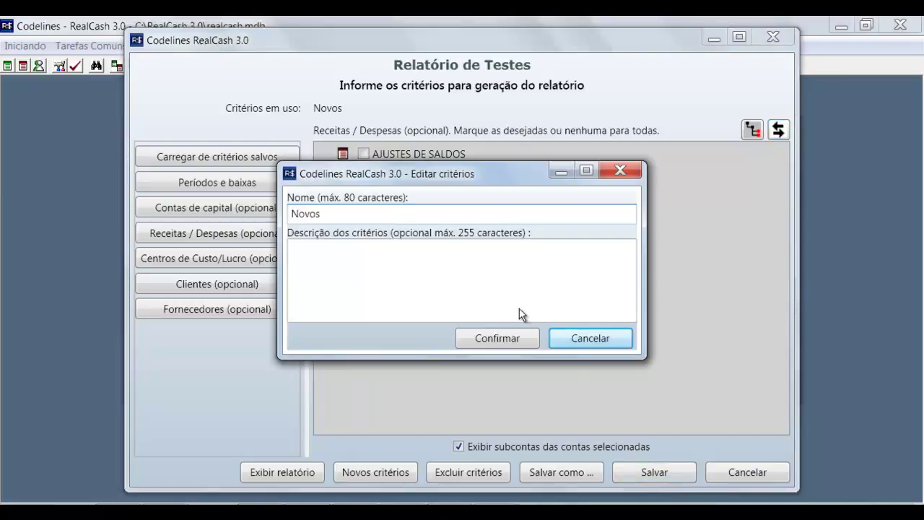
pyautogui.moveTo(347, 215); pyautogui.dragTo(257, 215)
pyautogui.write('Se')
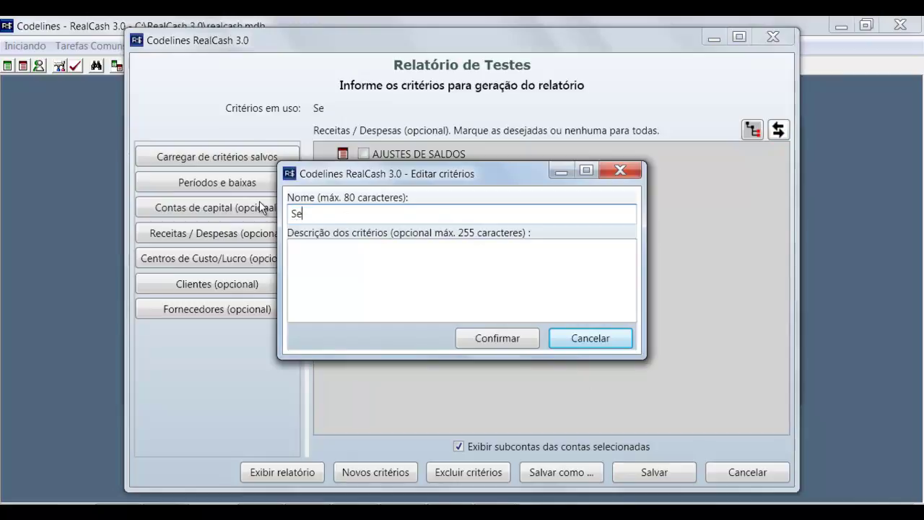
pyautogui.write('m Ajuste')
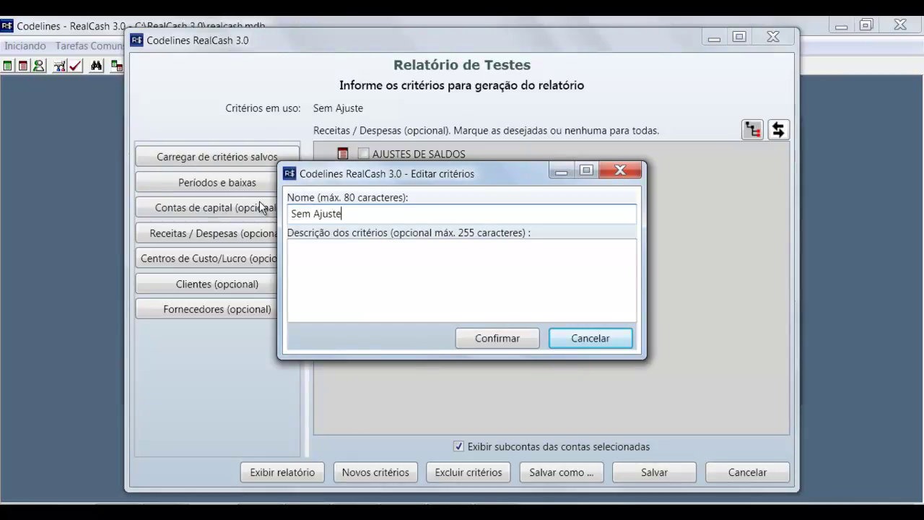
pyautogui.write('s de Saldos')
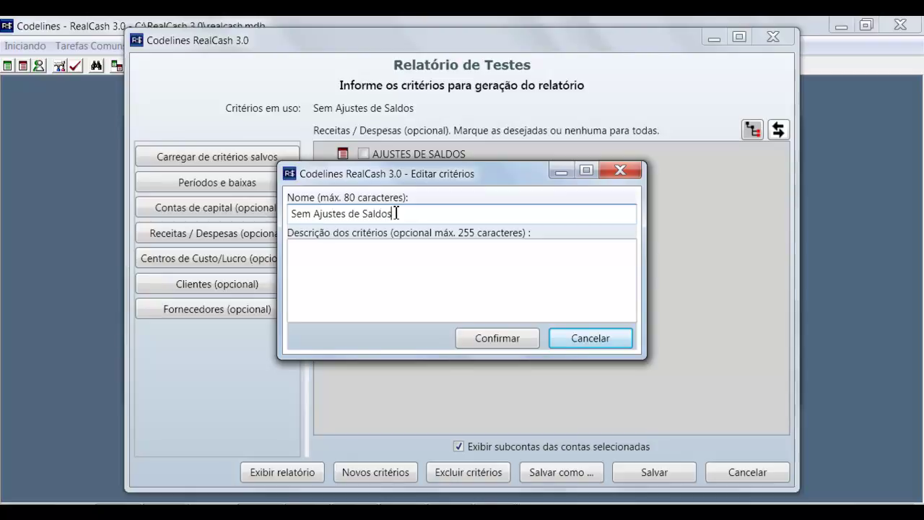
pyautogui.moveTo(393, 214); pyautogui.dragTo(303, 209)
pyautogui.click(314, 247)
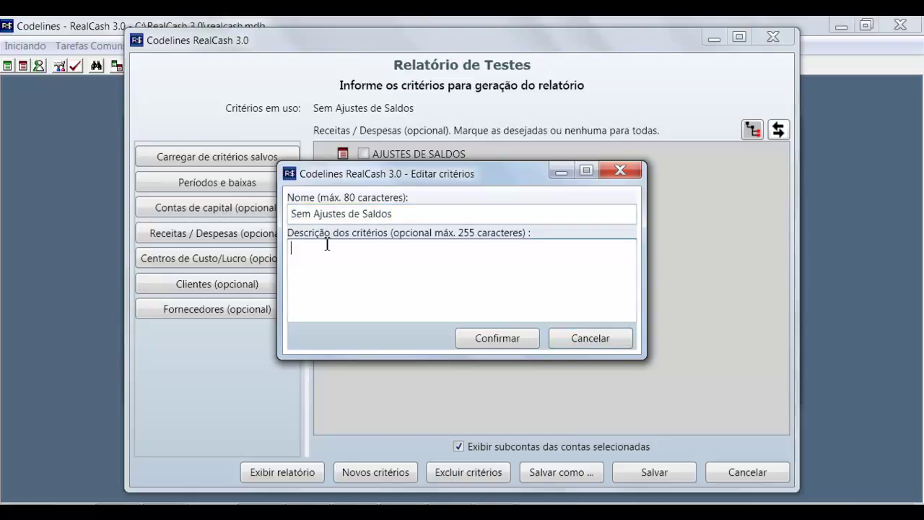
pyautogui.write('Lançamentos sem ajustes de s')
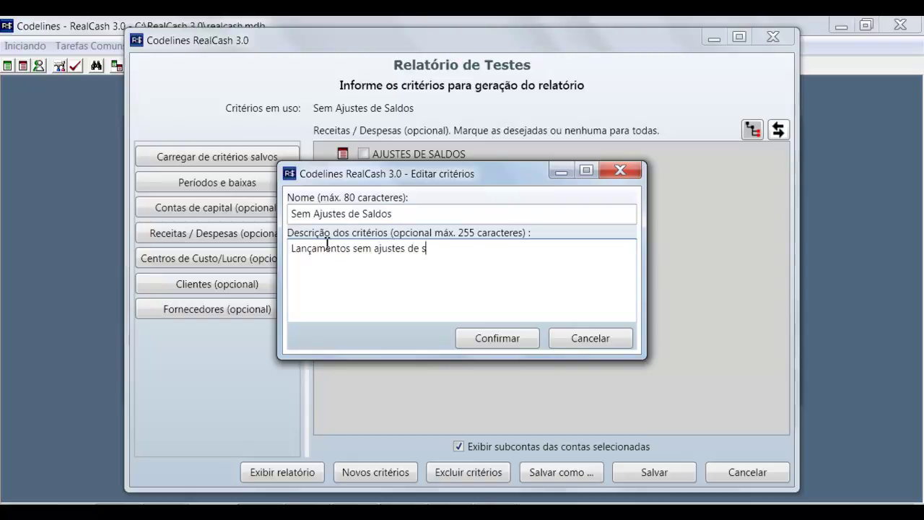
pyautogui.write('aldos')
pyautogui.click(475, 341)
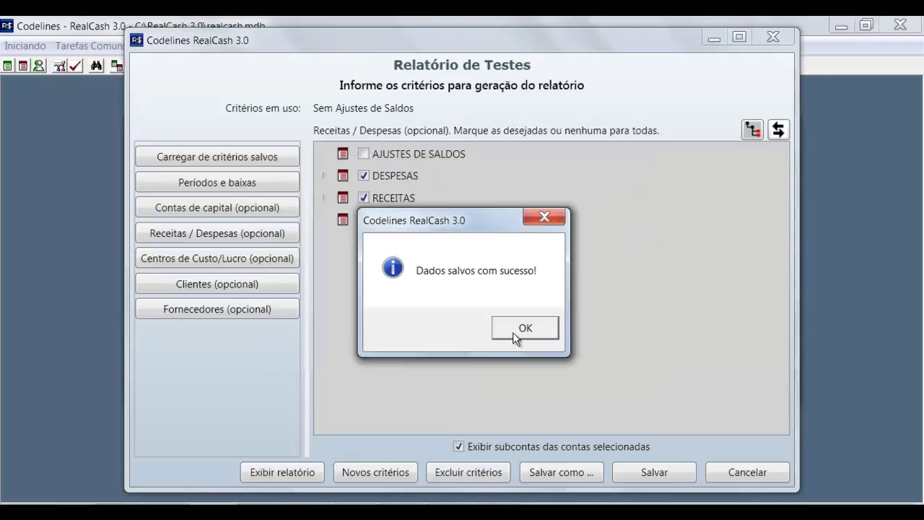
pyautogui.click(514, 334)
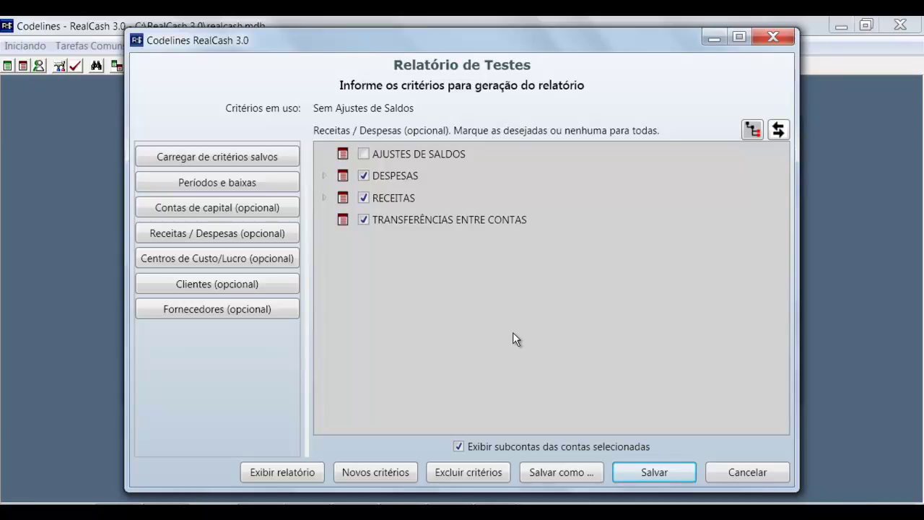
# - Load the saved criteria "Sem Ajustes de Saldos" for the report
pyautogui.click(227, 158)
pyautogui.click(481, 239)
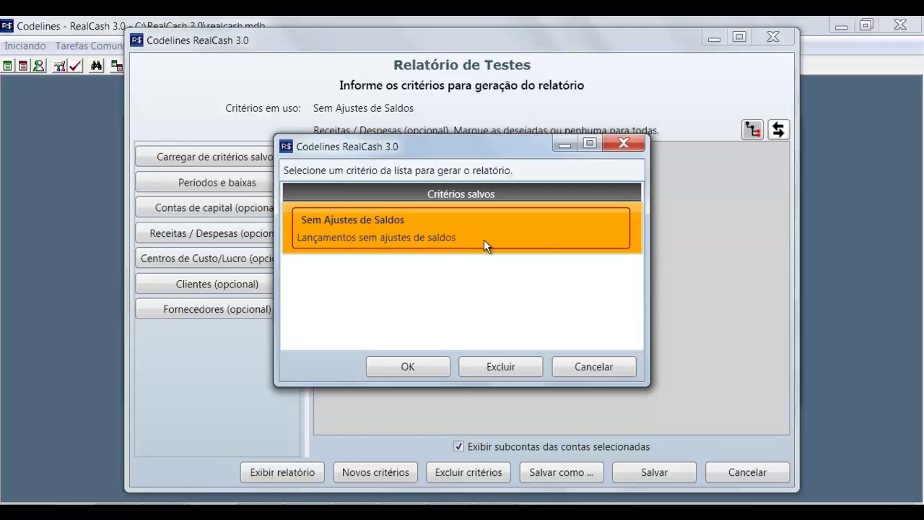
pyautogui.click(408, 367)
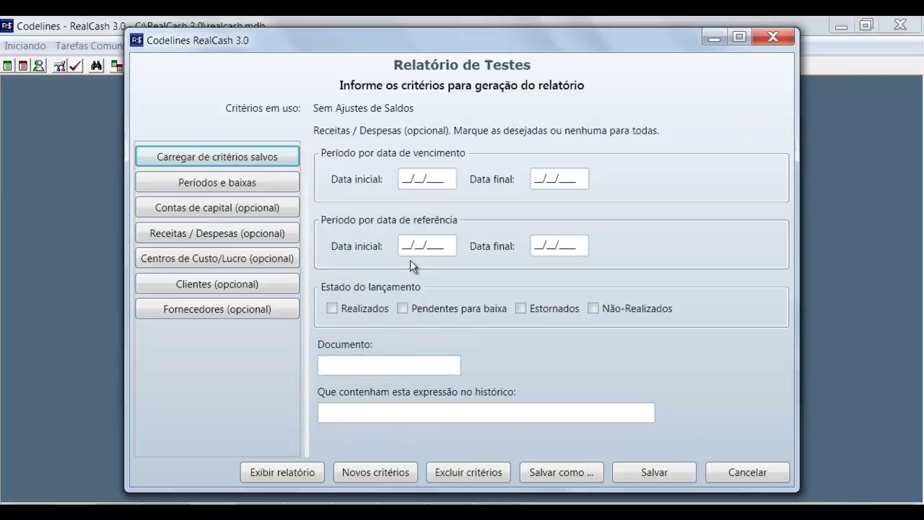
# - Set the due date period from 01/01/2015 to 31/01/2015 and display the report
pyautogui.click(405, 182)
pyautogui.click(407, 187)
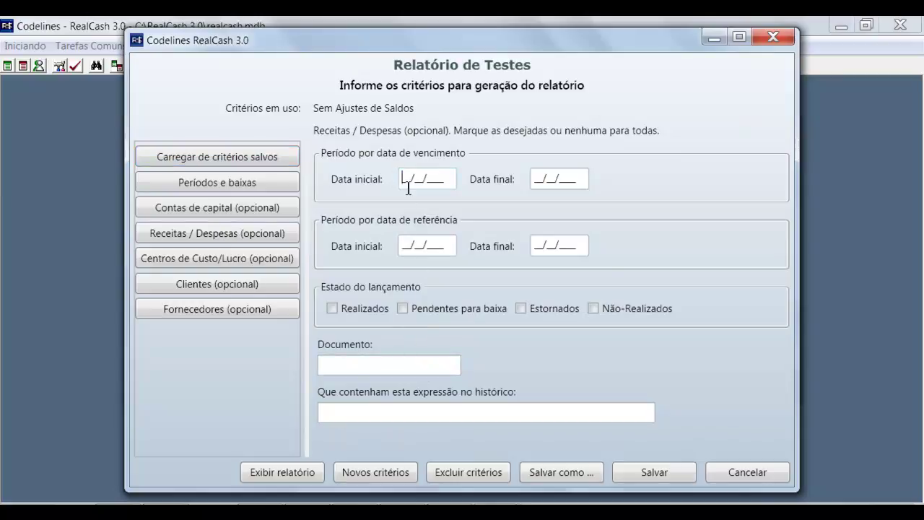
pyautogui.write('010')
pyautogui.write('1205')
pyautogui.write('5')
pyautogui.press('Tab')
pyautogui.write('31/01/2015')
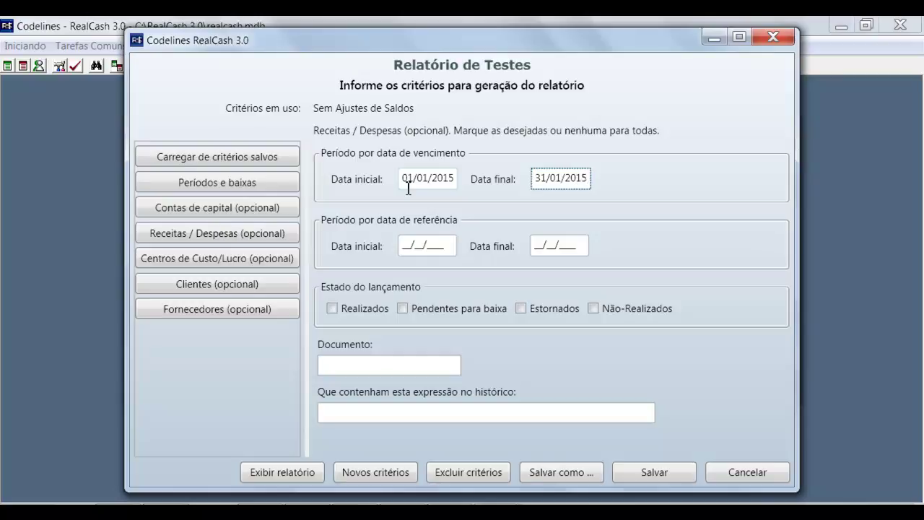
pyautogui.click(302, 472)
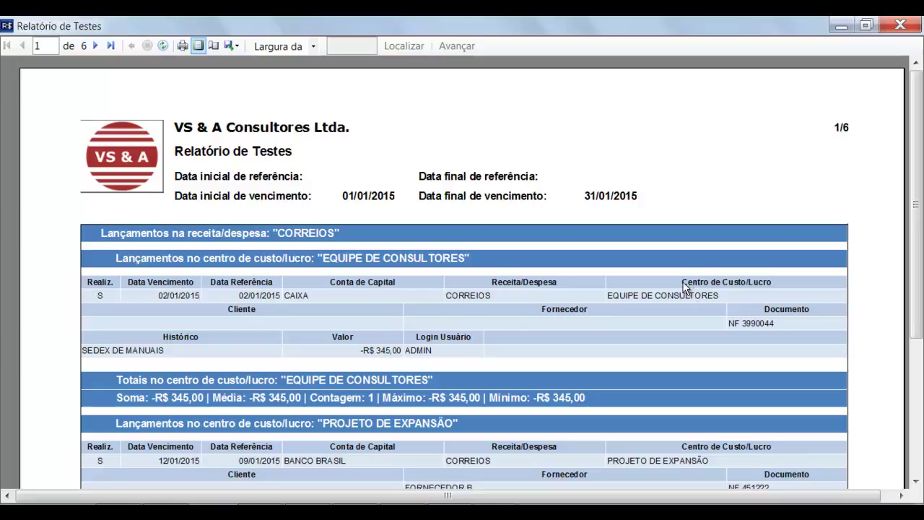
# - View the report's first page at 150%, 100% and whole-page zoom
pyautogui.click(312, 46)
pyautogui.click(264, 118)
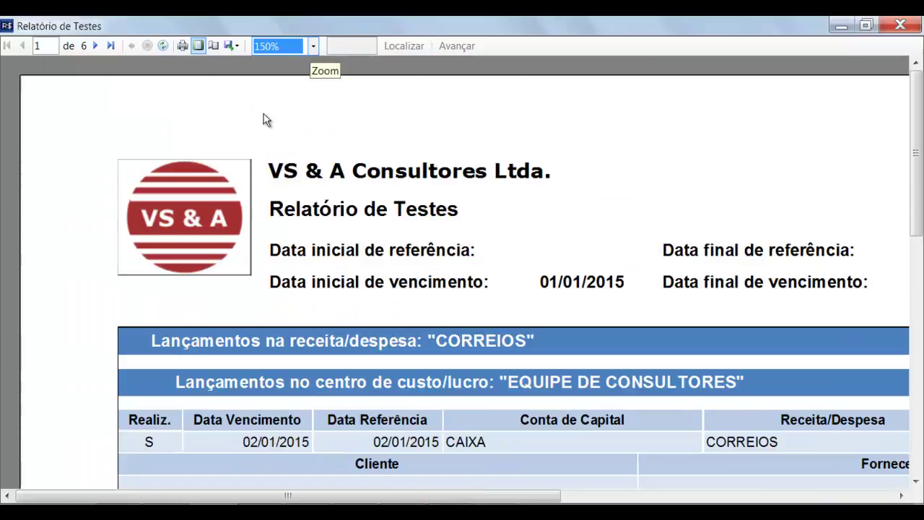
pyautogui.click(313, 45)
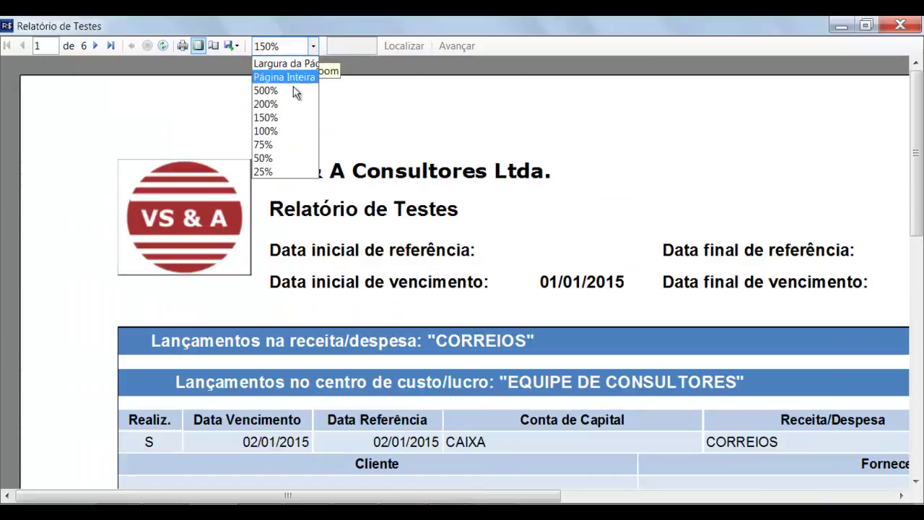
pyautogui.click(265, 131)
pyautogui.click(313, 45)
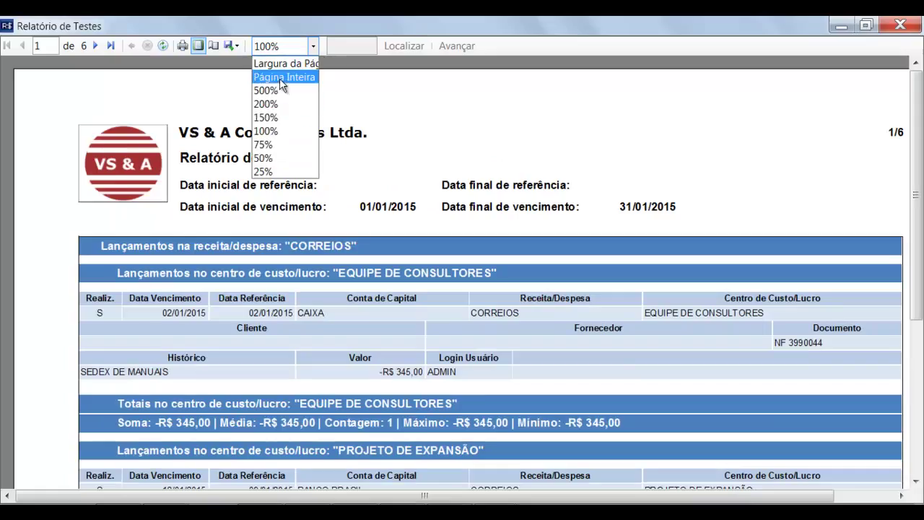
pyautogui.click(280, 78)
pyautogui.click(314, 47)
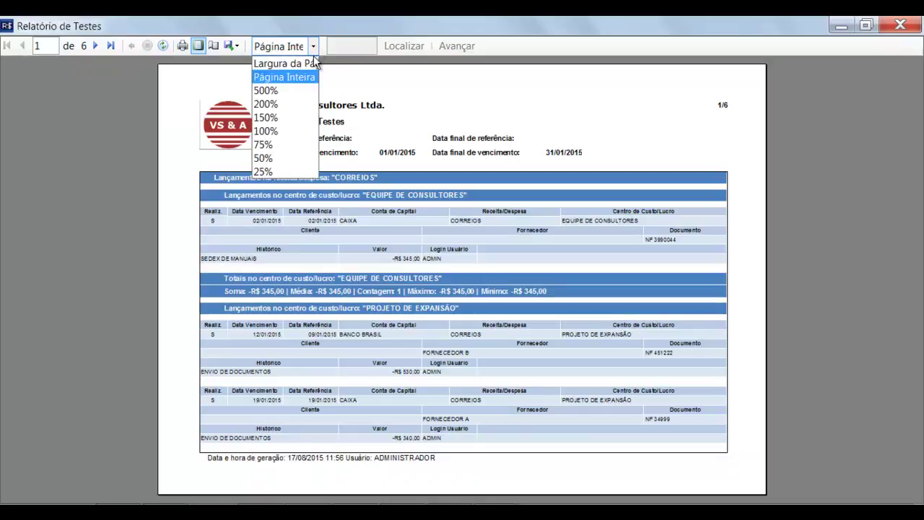
pyautogui.click(285, 81)
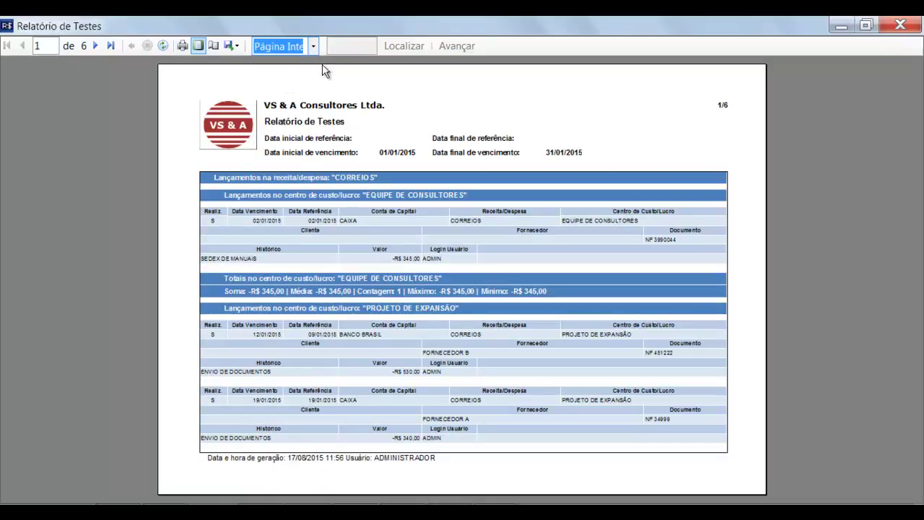
# - Turn off the print layout view and search the report for "Correios"
pyautogui.click(198, 46)
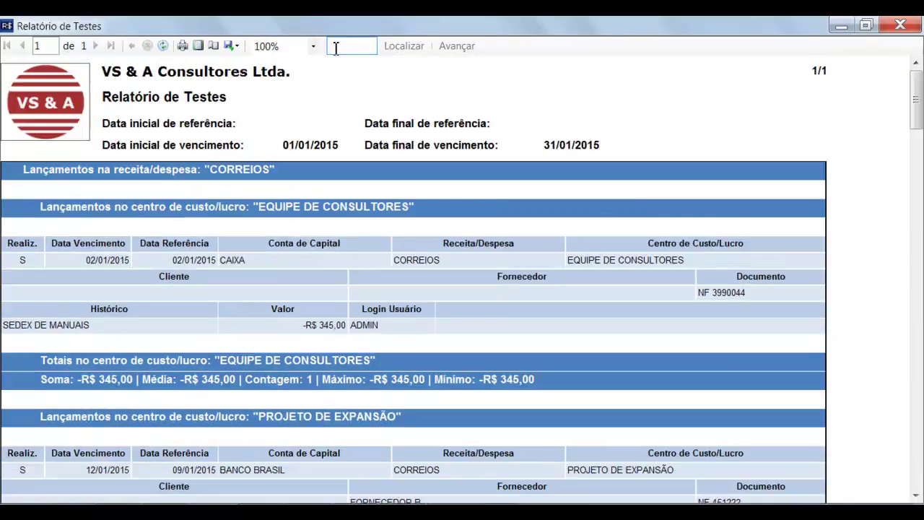
pyautogui.click(341, 47)
pyautogui.write('Correios')
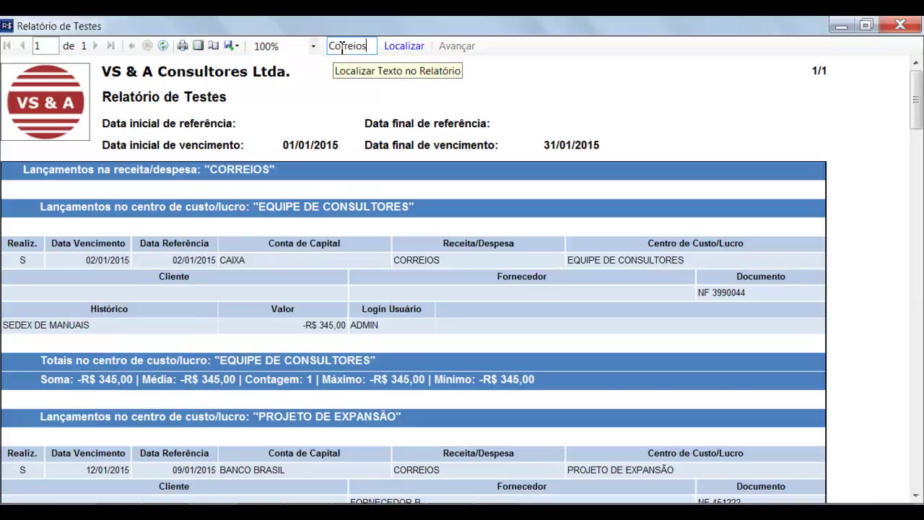
pyautogui.click(394, 52)
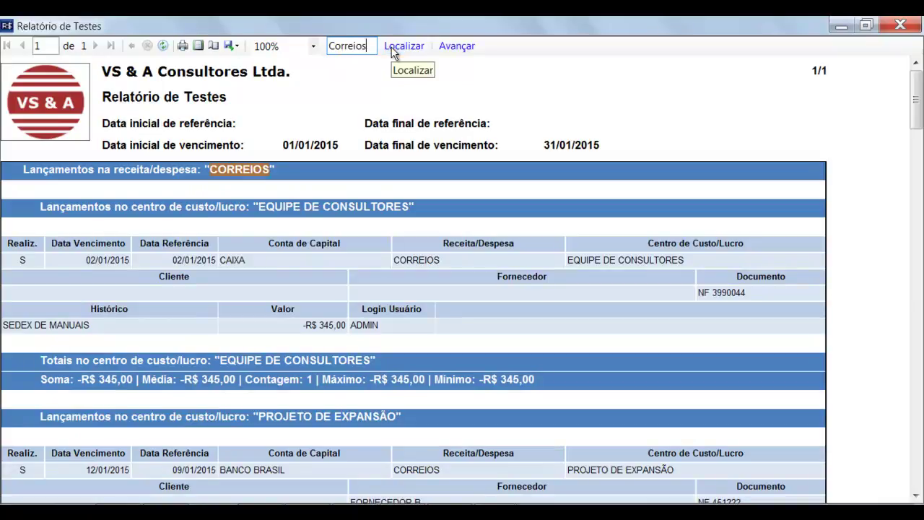
# - Check the report's available export formats and close the report preview
pyautogui.click(234, 47)
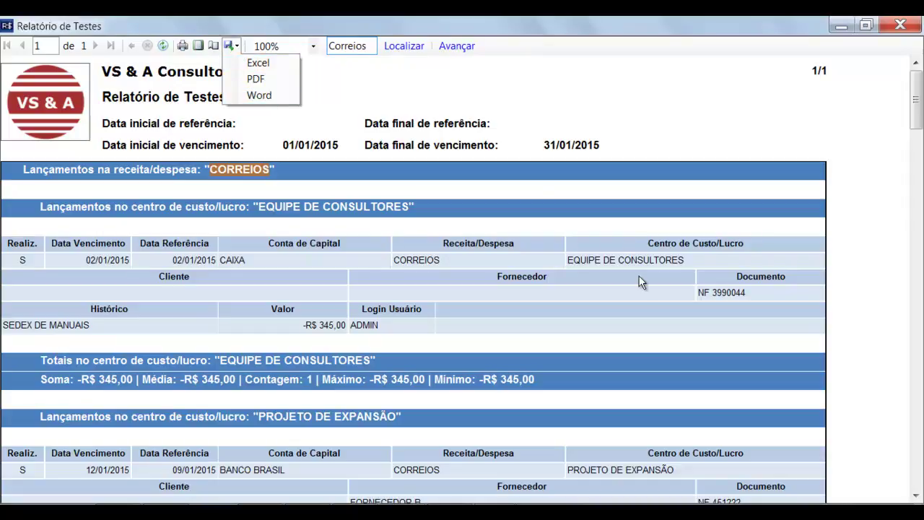
pyautogui.click(282, 269)
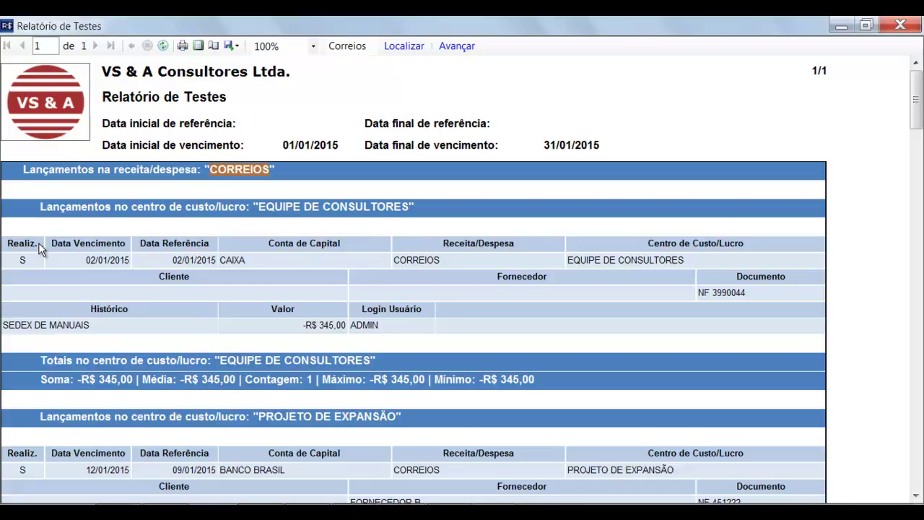
pyautogui.click(900, 25)
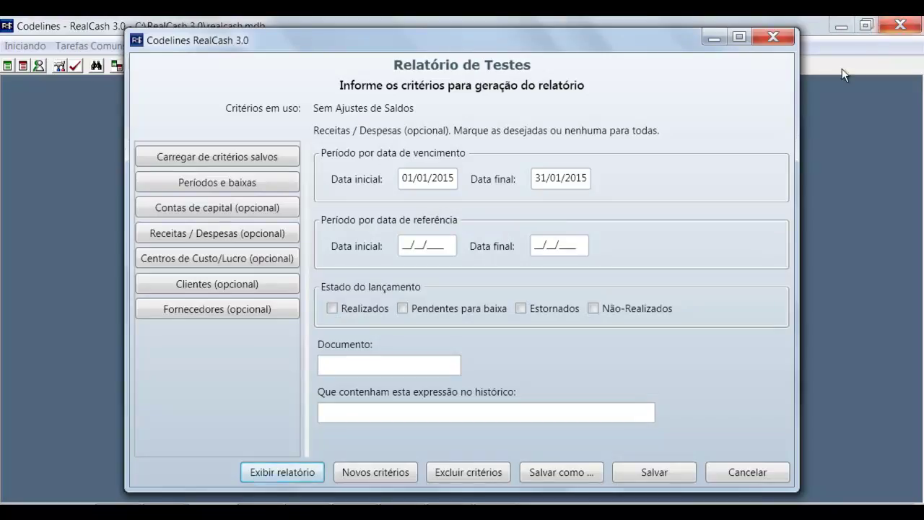
# - Close the criteria window of Relatório de Testes and return to the list of user-defined entries reports
pyautogui.click(773, 39)
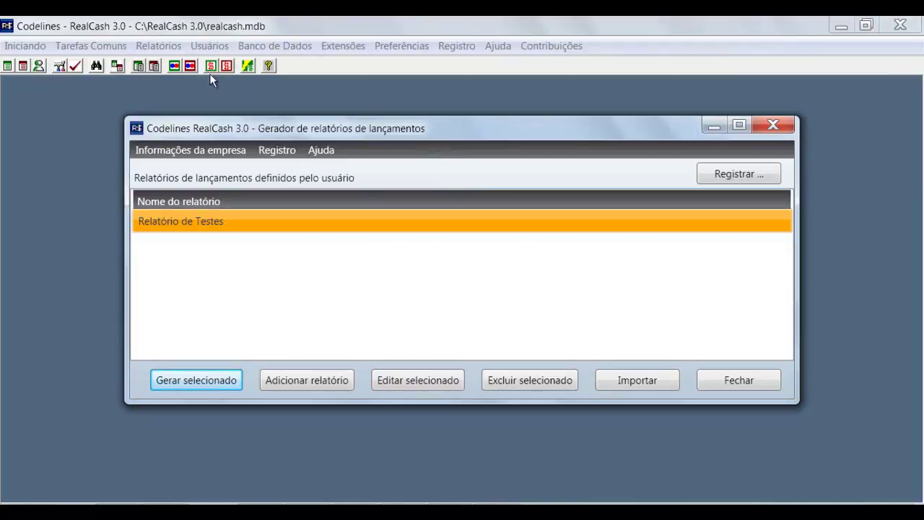
pyautogui.click(160, 46)
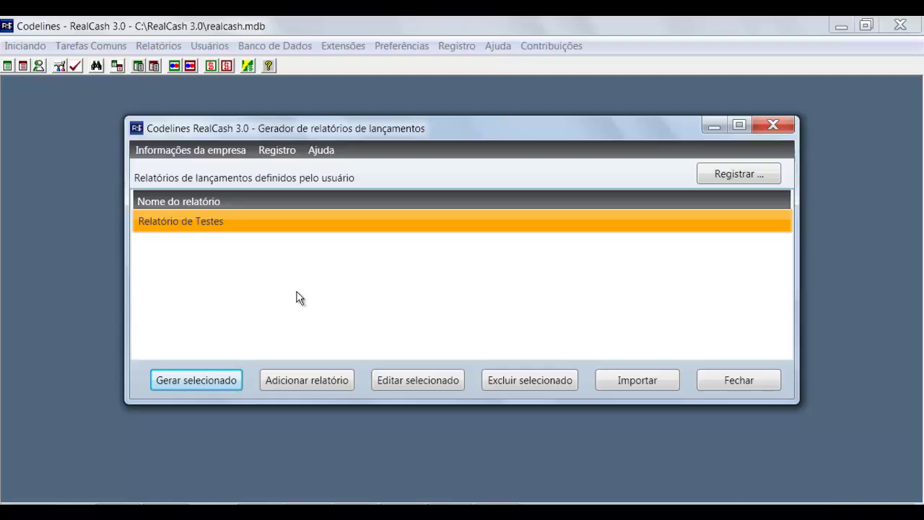
# - Open the web instructions on how to obtain the report generator extension's registration and review the price and payment options
pyautogui.click(278, 150)
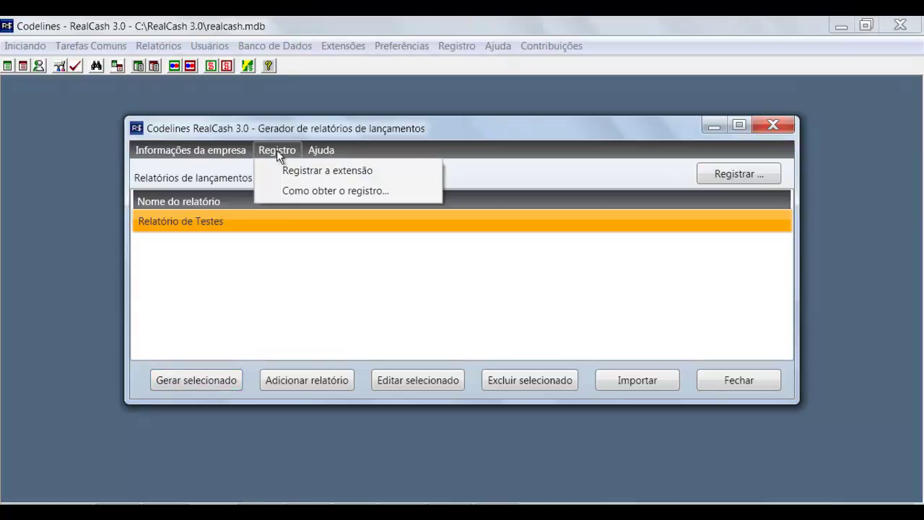
pyautogui.click(318, 192)
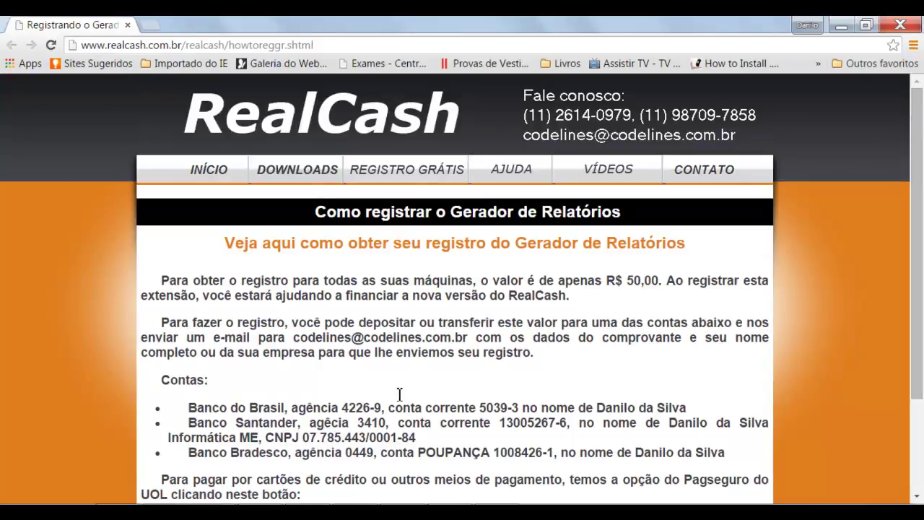
pyautogui.scroll(-2, 899, 318)
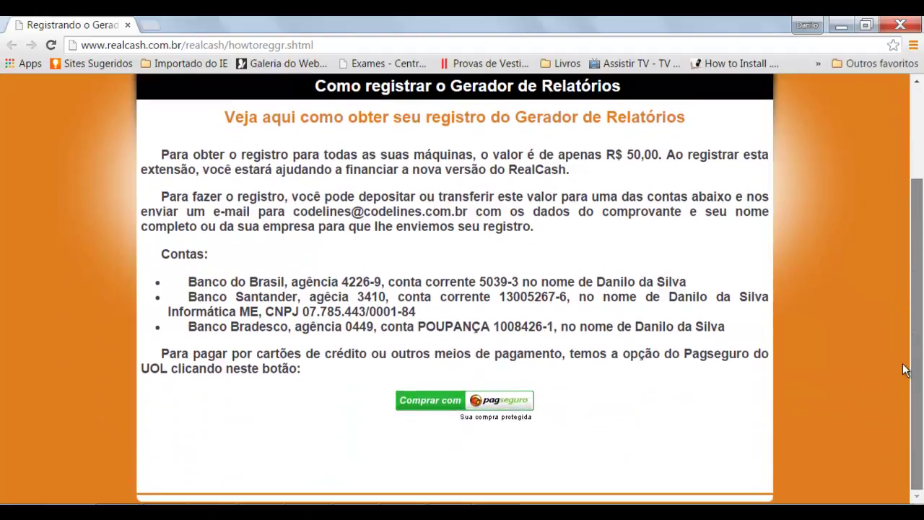
pyautogui.moveTo(906, 357); pyautogui.dragTo(906, 354)
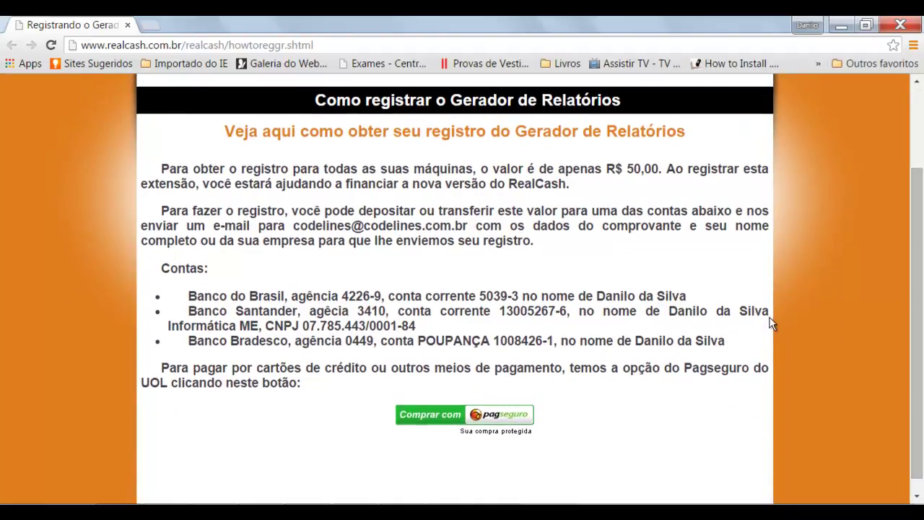